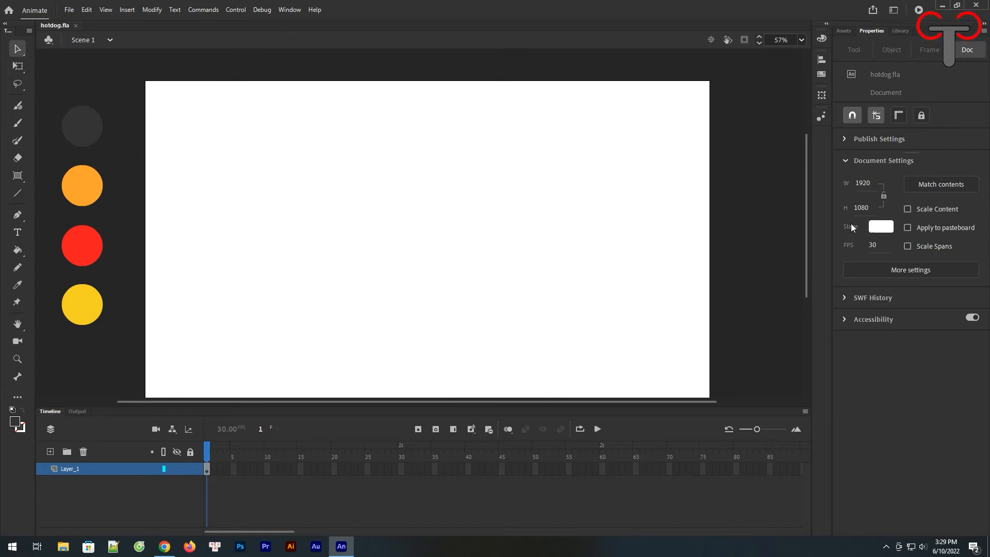
# Set the stage colour to the dark grey of the sample circle and the fill colour to the orange one.
pyautogui.click(880, 227)
pyautogui.click(81, 127)
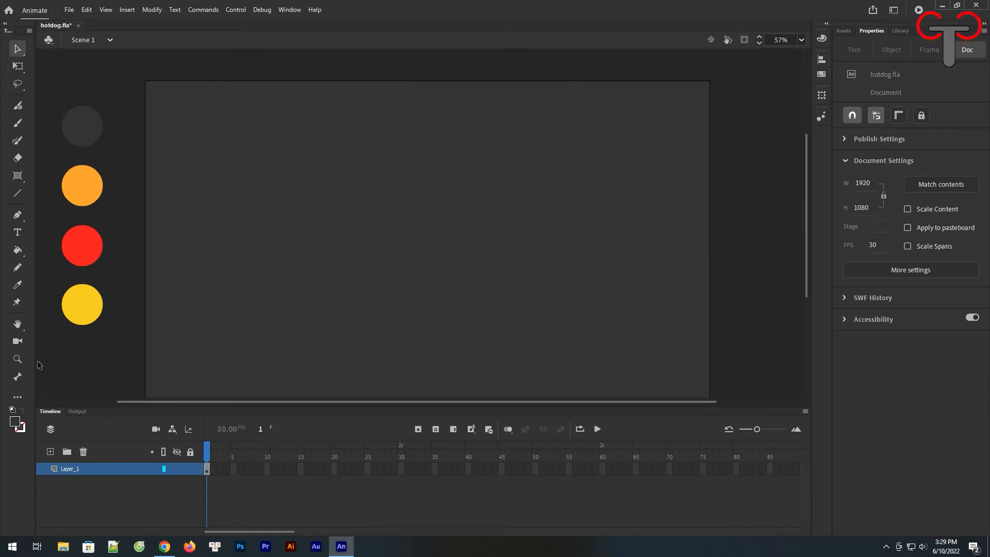
pyautogui.click(16, 423)
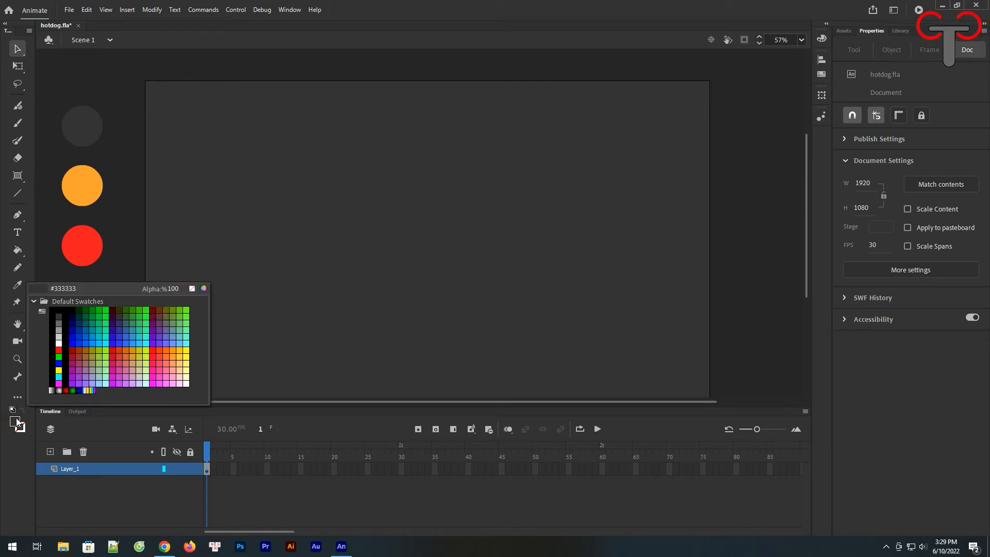
pyautogui.click(89, 190)
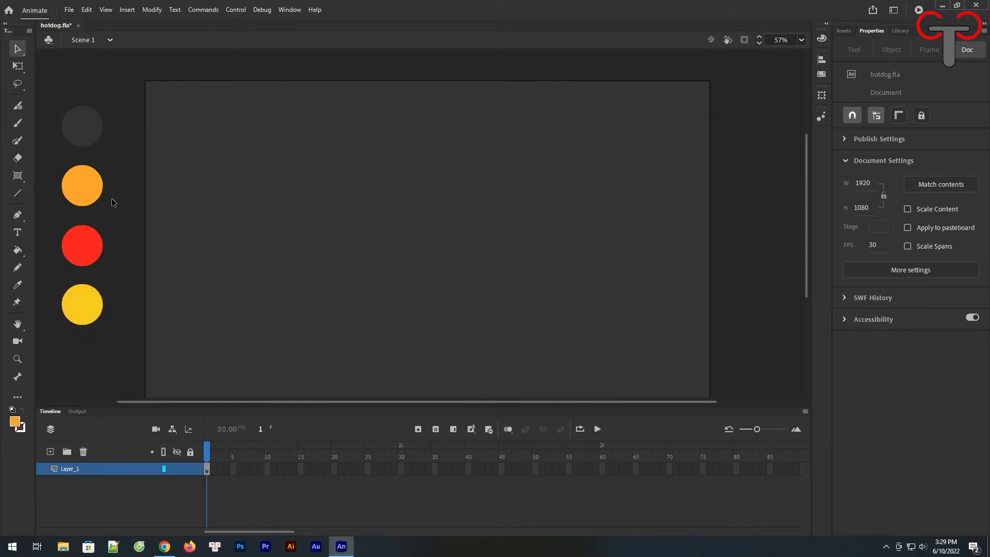
# Draw an orange primitive rectangle with corner radius 0, about 866 by 240 px, in the lower middle of the stage.
pyautogui.click(18, 176)
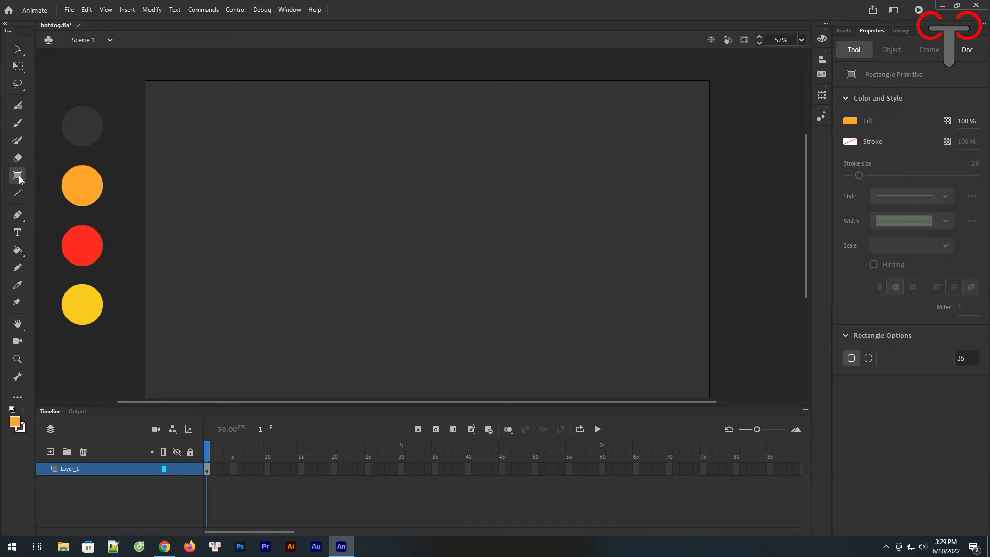
pyautogui.click(852, 358)
pyautogui.doubleClick(973, 358)
pyautogui.write('0')
pyautogui.click(928, 395)
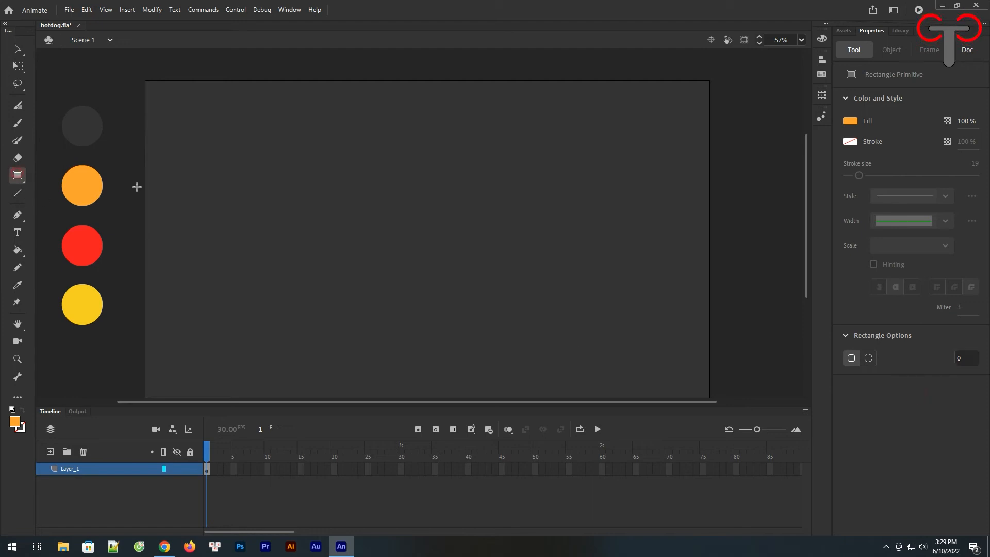
pyautogui.moveTo(310, 257); pyautogui.dragTo(564, 327)
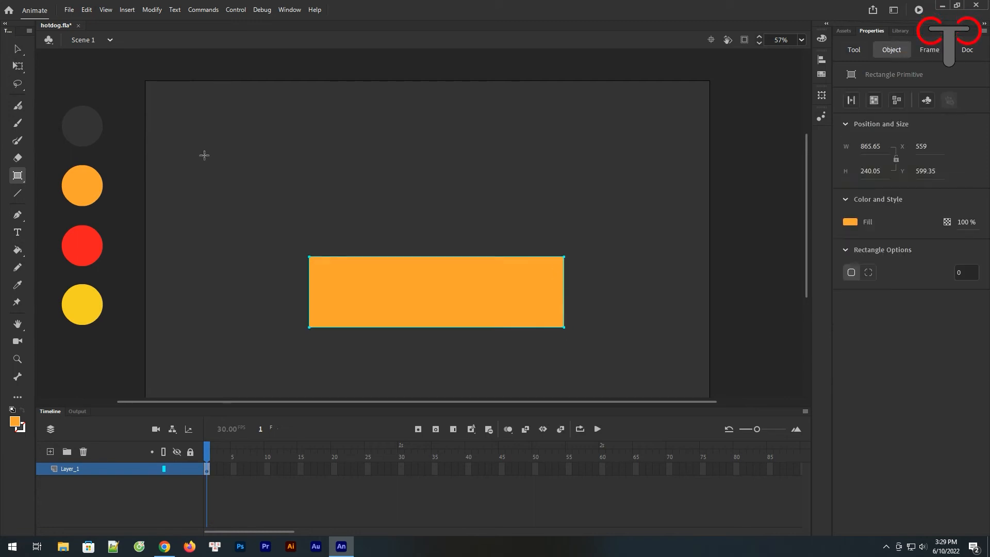
# Round the orange rectangle's corners to radius 120 and move it down near the stage's lower edge.
pyautogui.click(18, 49)
pyautogui.moveTo(565, 257); pyautogui.dragTo(453, 321)
pyautogui.click(288, 221)
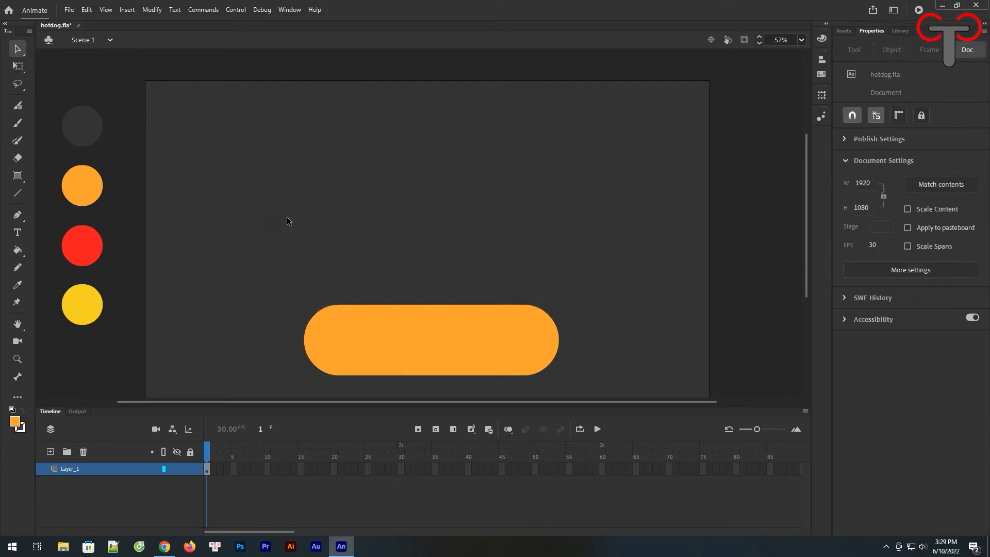
# Duplicate the rounded orange bar into the upper part of the stage and break the copy apart.
pyautogui.click(414, 330)
pyautogui.moveTo(418, 369); pyautogui.dragTo(413, 207)
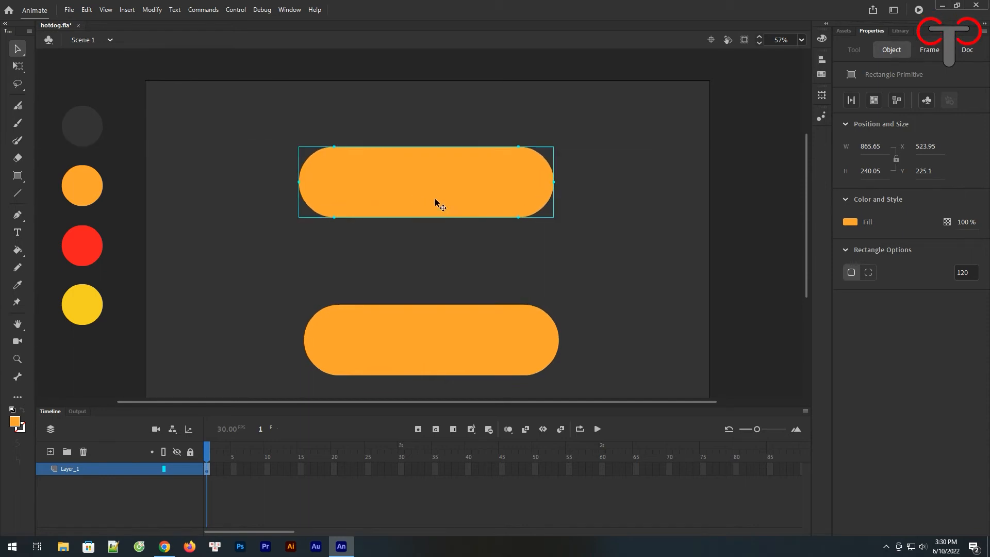
pyautogui.click(852, 101)
# Duplicate the broken-apart bar just above itself and recolour the lower of the two a darker orange.
pyautogui.moveTo(471, 192); pyautogui.dragTo(465, 110)
pyautogui.click(613, 176)
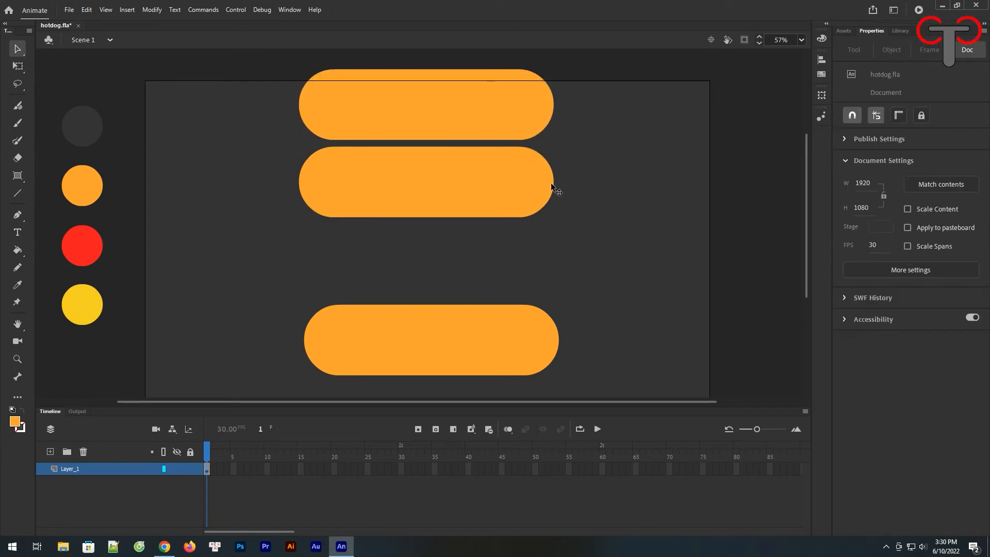
pyautogui.click(473, 185)
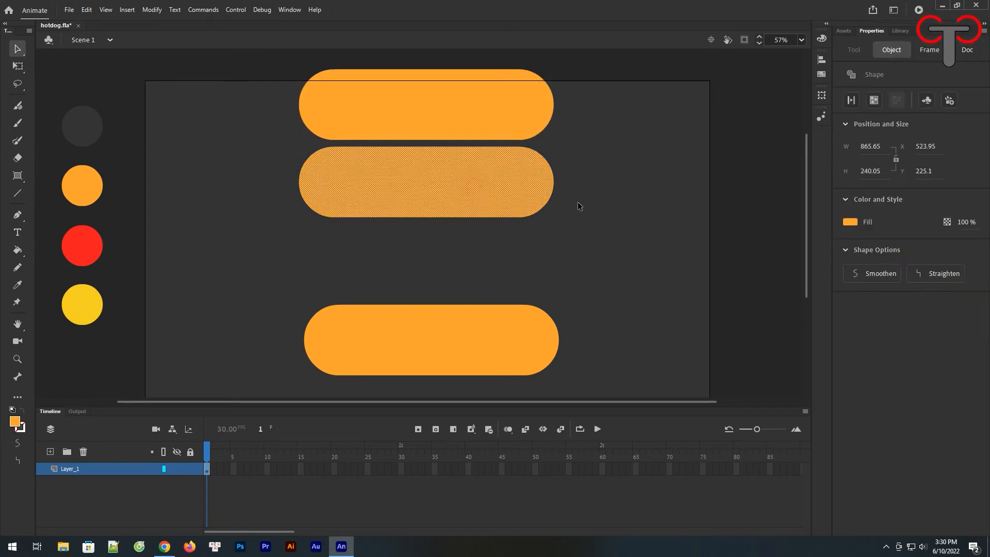
pyautogui.click(854, 223)
pyautogui.click(837, 232)
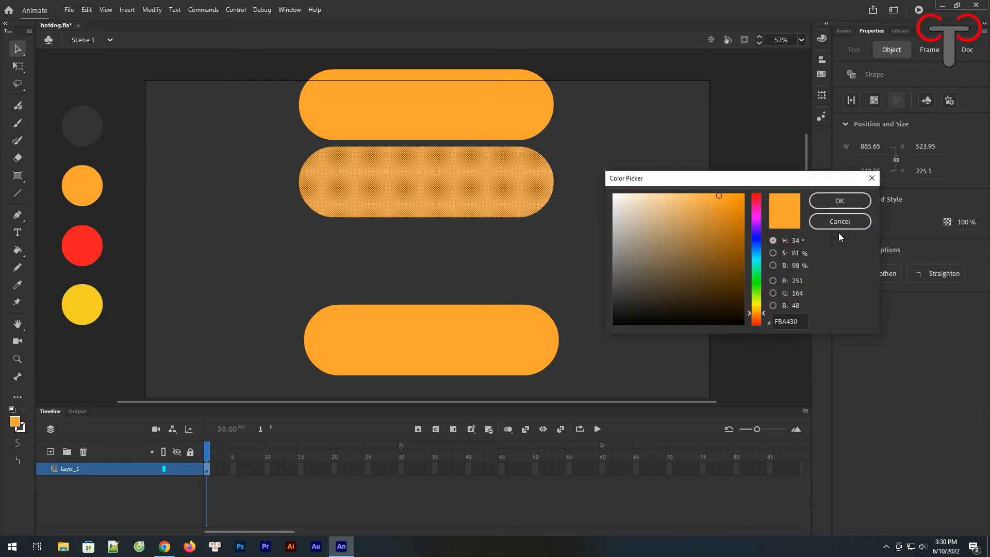
pyautogui.click(731, 211)
pyautogui.click(816, 207)
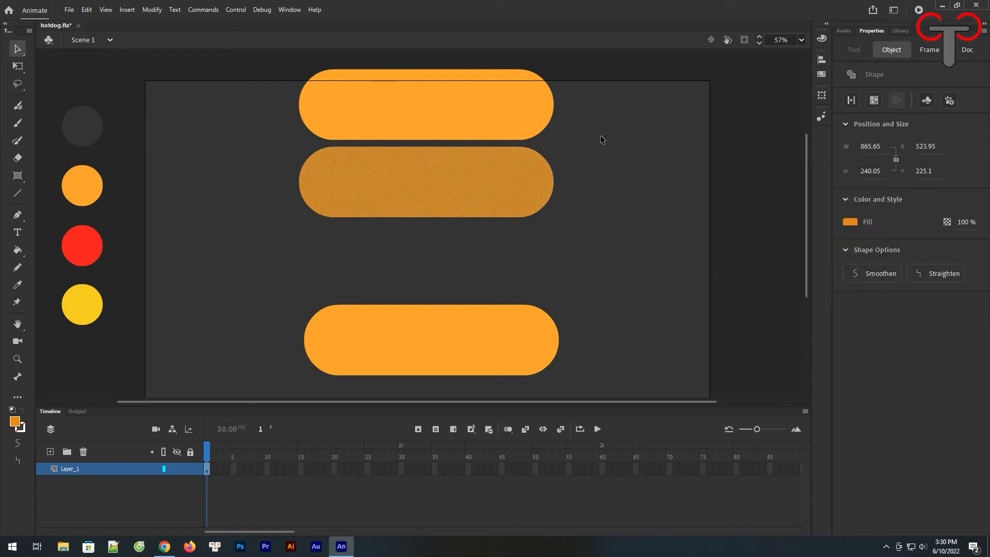
# Overlap the light bar on the dark one, and place the exposed dark crescent as a group along the bun's lower edge.
pyautogui.click(574, 125)
pyautogui.moveTo(424, 98); pyautogui.dragTo(416, 149)
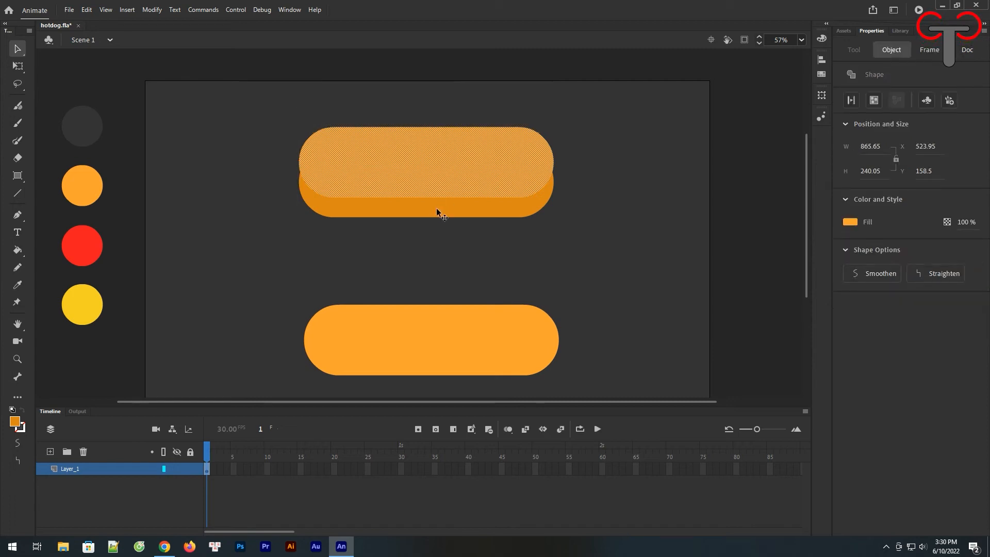
pyautogui.click(875, 103)
pyautogui.moveTo(483, 214)
pyautogui.mouseDown()
pyautogui.moveTo(458, 231)
pyautogui.moveTo(468, 372)
pyautogui.mouseUp()
# Delete the leftover bar pieces above the bun.
pyautogui.click(573, 238)
pyautogui.moveTo(600, 122); pyautogui.dragTo(265, 248)
pyautogui.press('Delete')
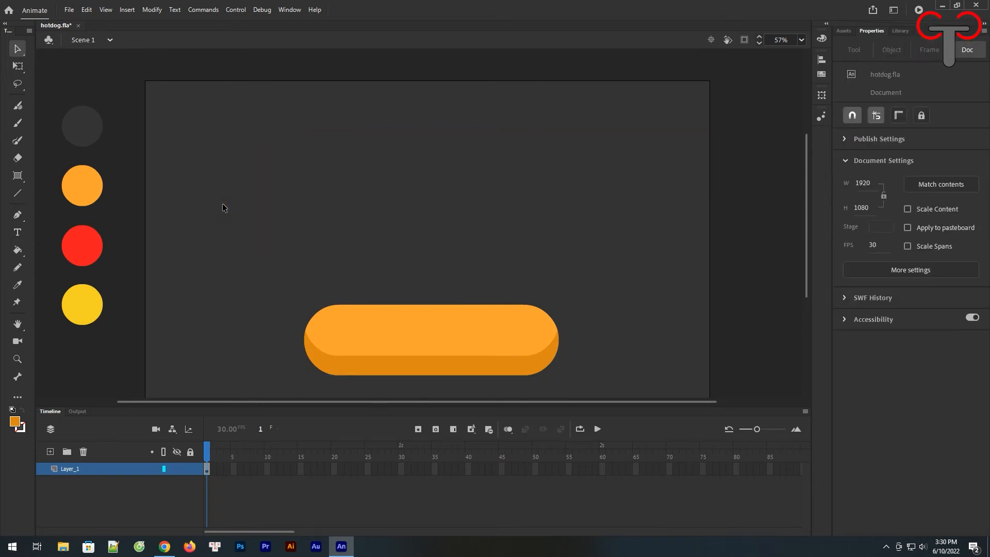
# Draw a rounded sausage bar about 740 by 137 px over the bun's upper edge, filled with the sample circles' red.
pyautogui.click(15, 422)
pyautogui.click(83, 240)
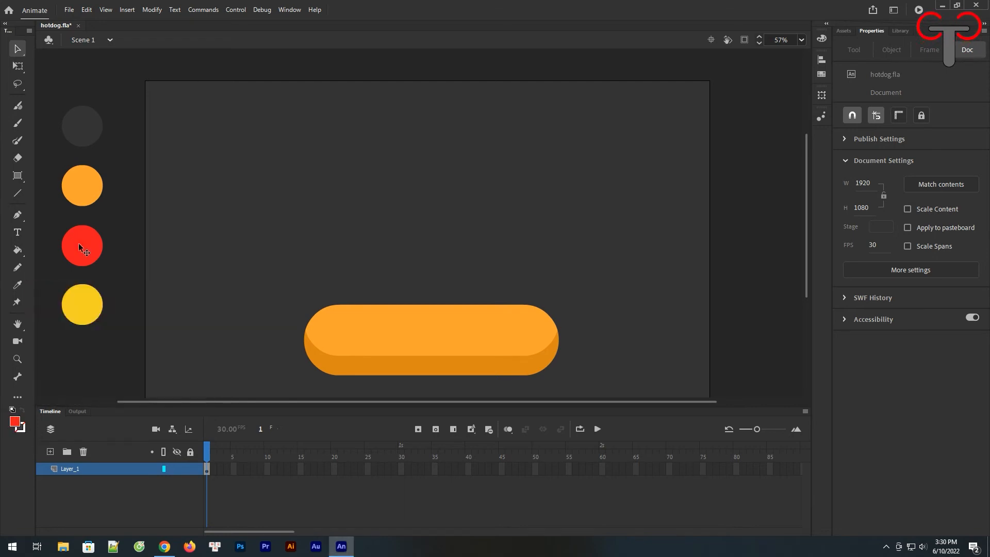
pyautogui.click(17, 177)
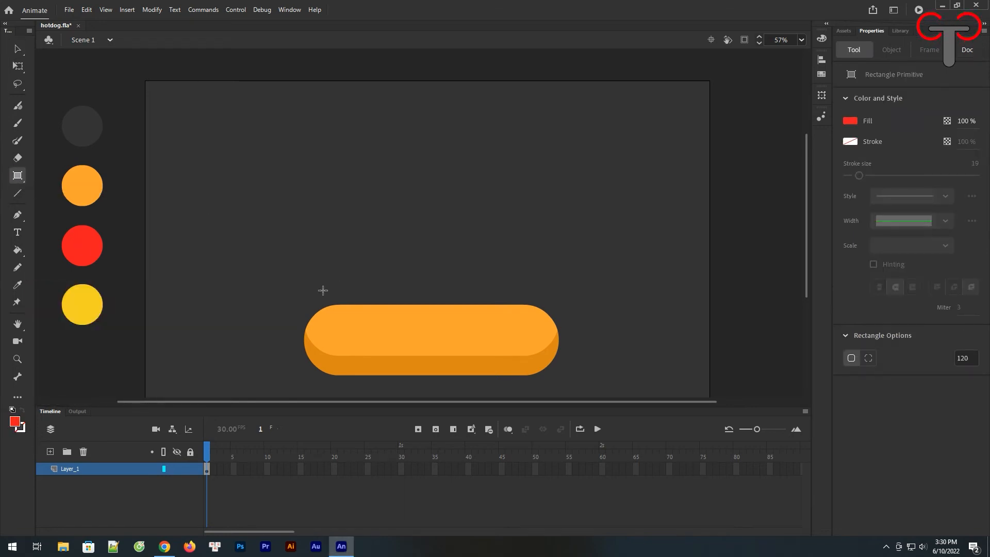
pyautogui.moveTo(329, 296); pyautogui.dragTo(537, 323)
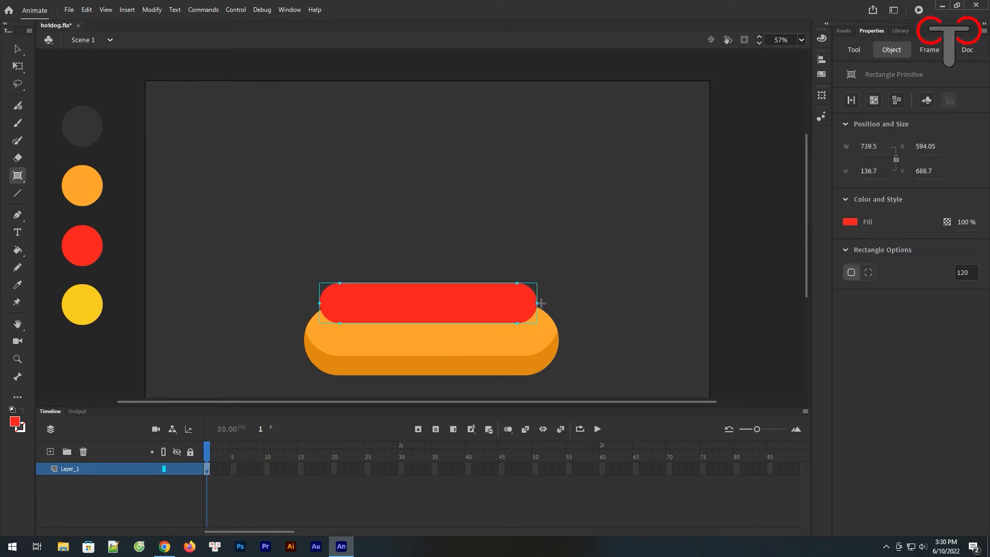
# Send the red sausage bar behind the bun and centre it so its upper part sticks out.
pyautogui.click(17, 49)
pyautogui.rightClick(434, 303)
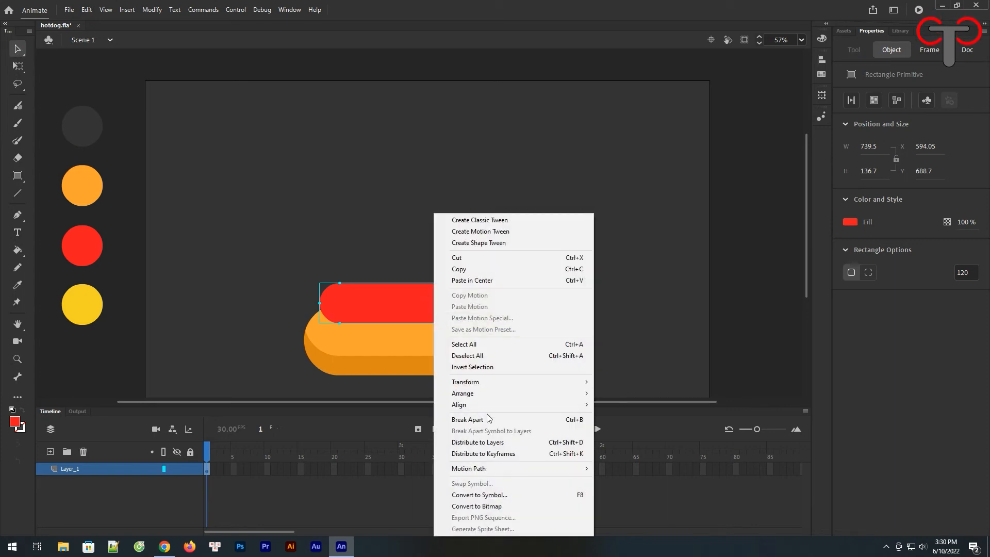
pyautogui.moveTo(497, 394)
pyautogui.click(642, 428)
pyautogui.click(589, 284)
pyautogui.moveTo(430, 299); pyautogui.dragTo(431, 298)
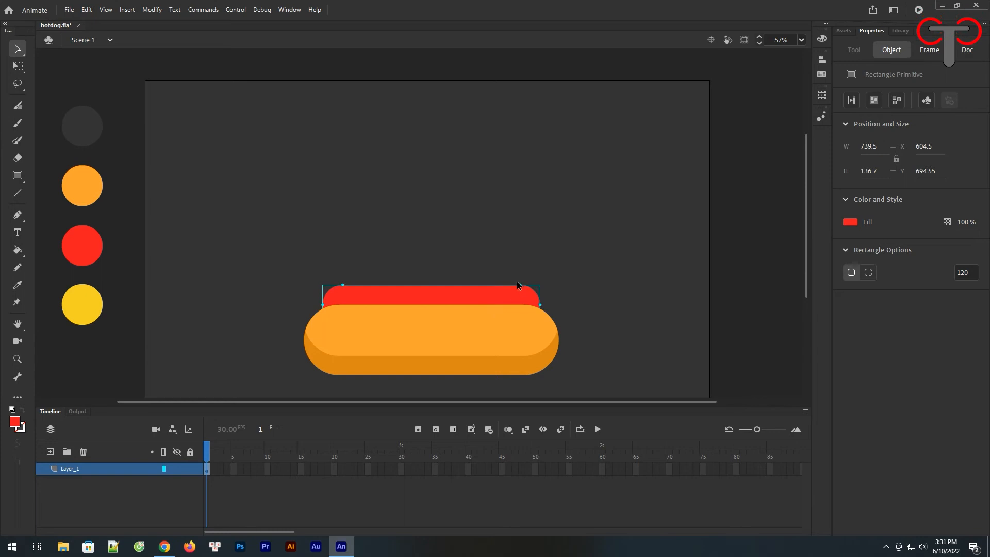
pyautogui.click(513, 258)
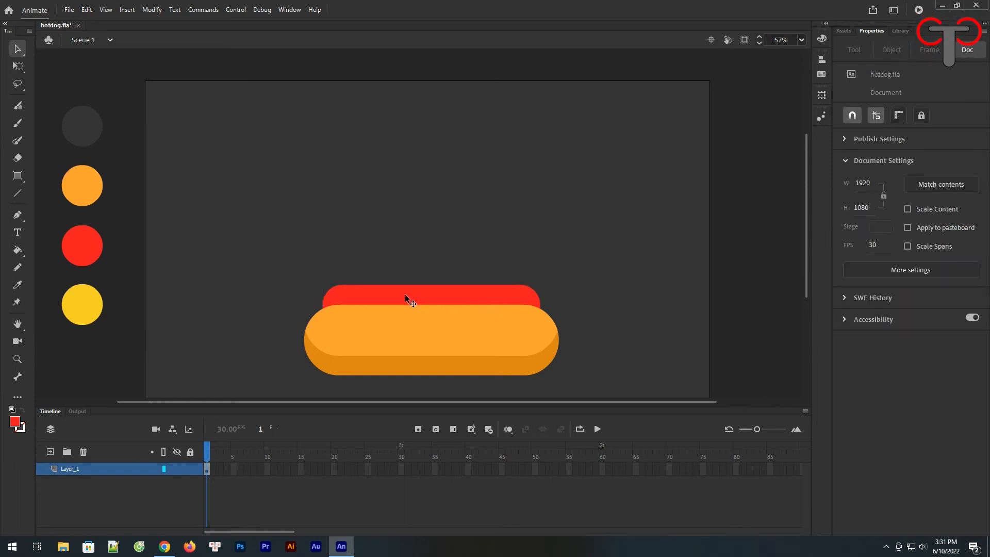
# Set the Pen tool's stroke size to 17 and its stroke colour to the yellow of the sample circle.
pyautogui.click(17, 214)
pyautogui.moveTo(859, 181); pyautogui.dragTo(856, 180)
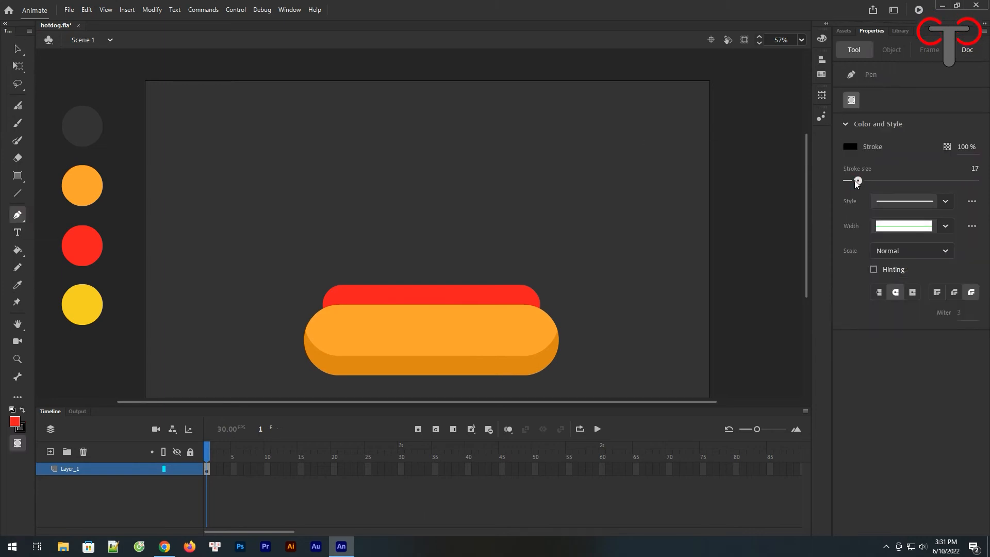
pyautogui.click(851, 149)
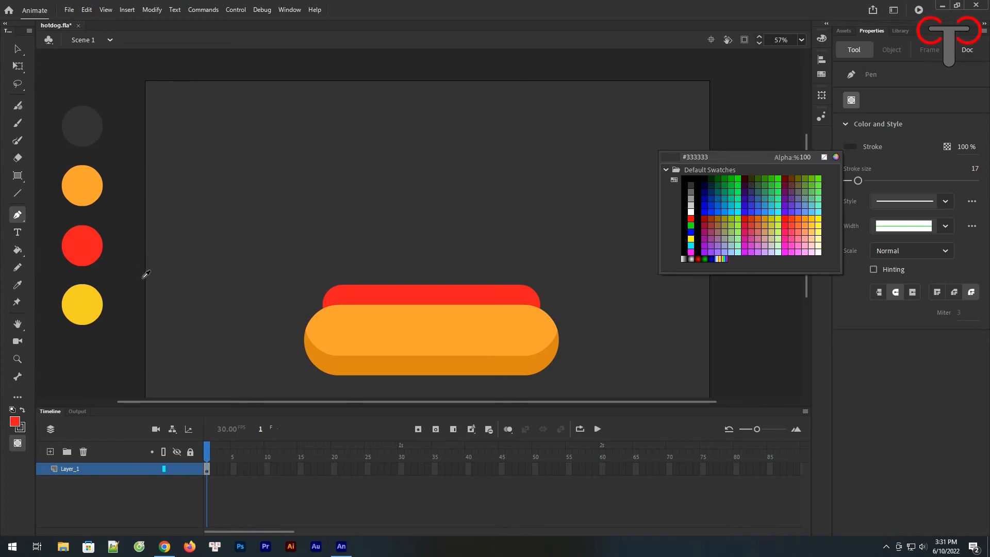
pyautogui.click(85, 308)
pyautogui.moveTo(388, 199); pyautogui.dragTo(426, 225)
pyautogui.moveTo(460, 192)
pyautogui.mouseDown()
pyautogui.moveTo(458, 178)
pyautogui.moveTo(280, 265)
pyautogui.moveTo(556, 345)
pyautogui.mouseUp()
pyautogui.press('v')
pyautogui.click(279, 265)
# Draw a wavy yellow mustard line with the Pen tool along the sausage, alternating curved points between its upper edge and the bun.
pyautogui.press('z')
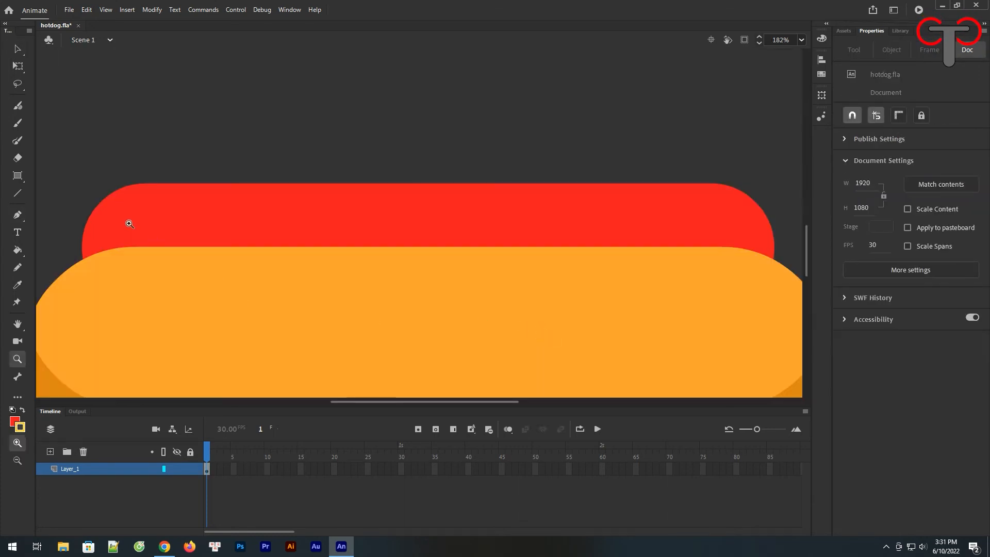
pyautogui.click(18, 215)
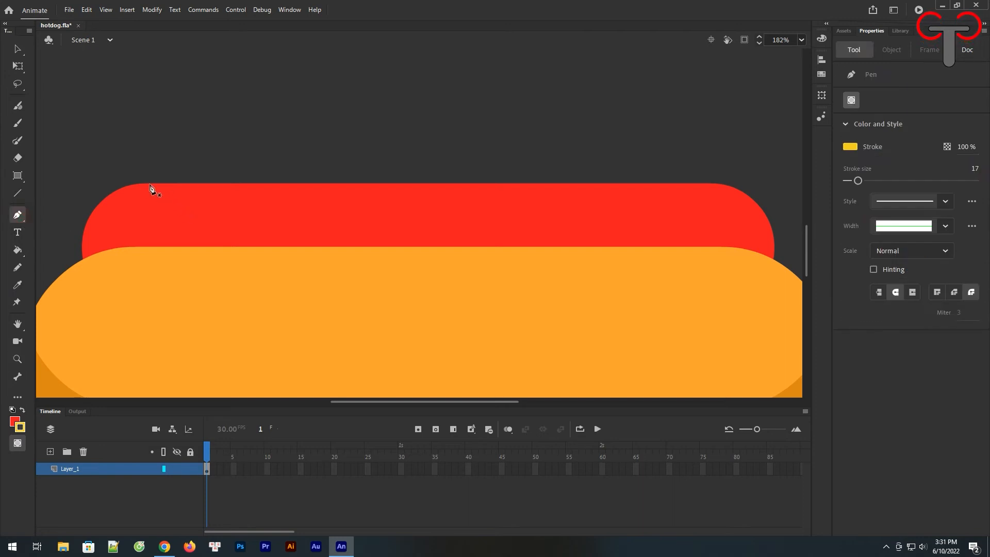
pyautogui.moveTo(153, 185); pyautogui.dragTo(157, 184)
pyautogui.moveTo(193, 224); pyautogui.dragTo(212, 223)
pyautogui.moveTo(262, 183); pyautogui.dragTo(293, 183)
pyautogui.moveTo(324, 221); pyautogui.dragTo(356, 226)
pyautogui.moveTo(398, 182); pyautogui.dragTo(441, 182)
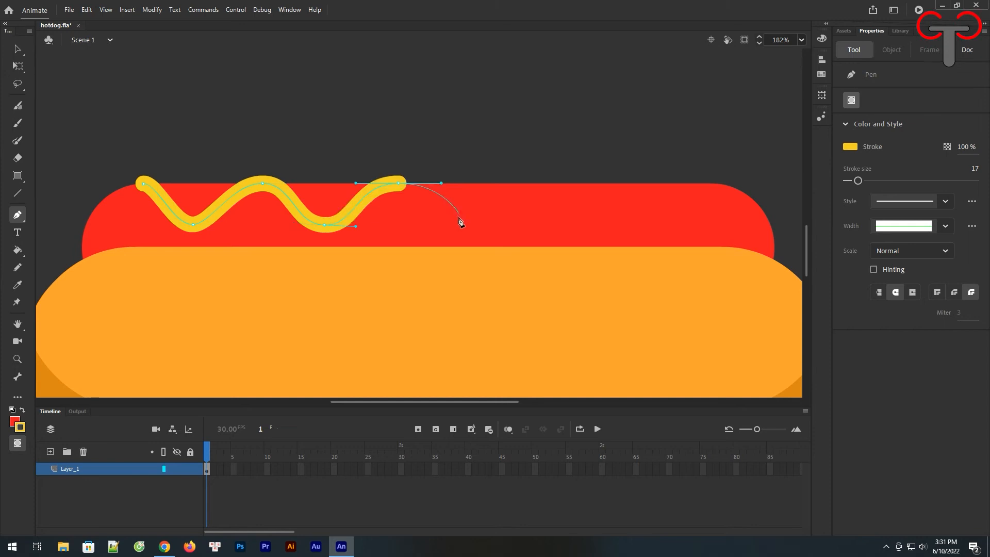
pyautogui.moveTo(463, 227); pyautogui.dragTo(495, 226)
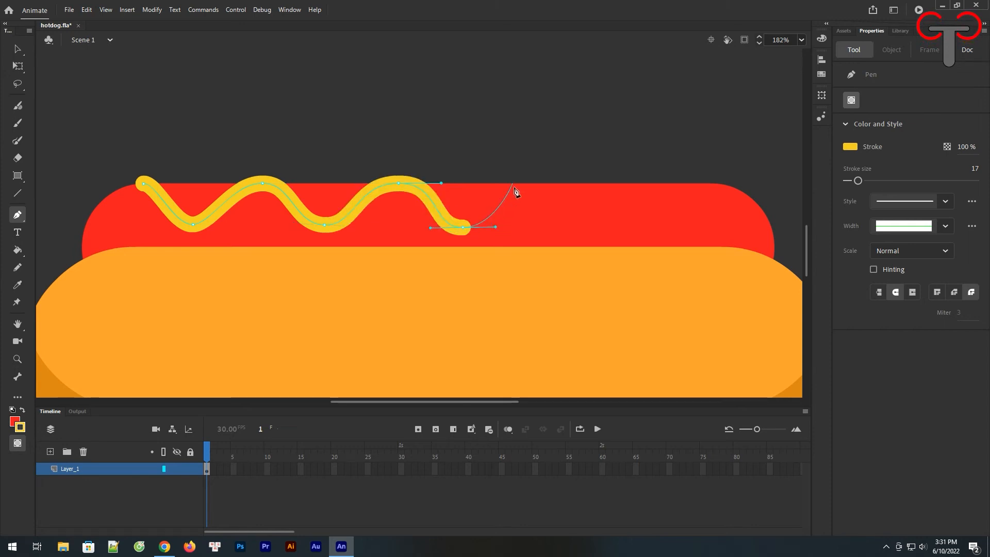
pyautogui.moveTo(534, 183); pyautogui.dragTo(566, 183)
pyautogui.moveTo(629, 229); pyautogui.dragTo(638, 227)
pyautogui.moveTo(676, 182); pyautogui.dragTo(700, 184)
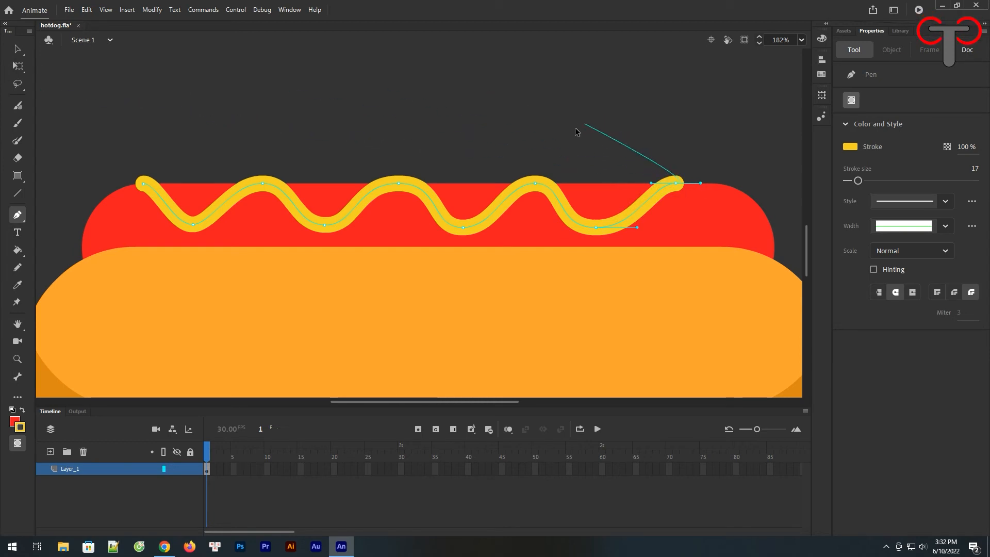
pyautogui.press('v')
# Rename the layer containing the artwork as hotdog.
pyautogui.hotkey('ctrl', '-')
pyautogui.hotkey('ctrl', '-')
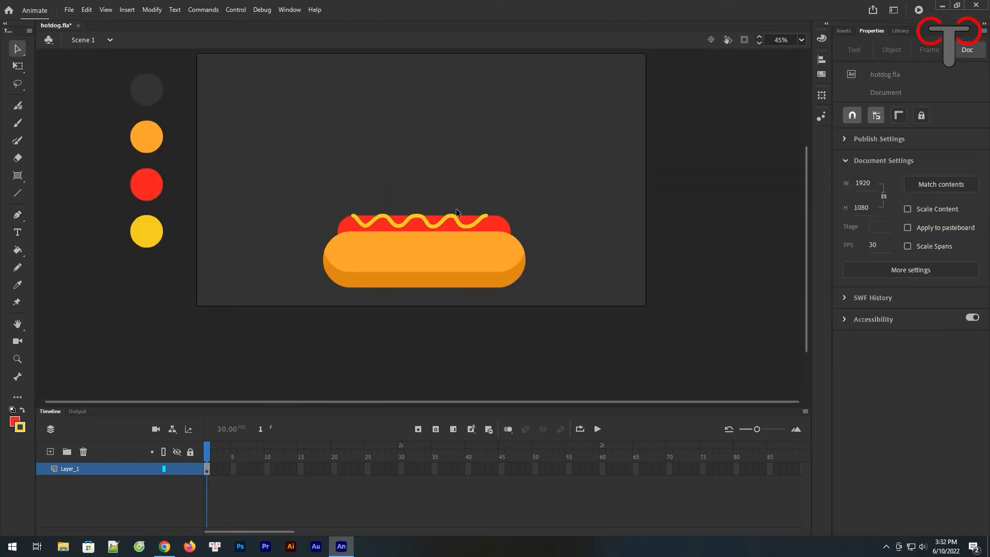
pyautogui.moveTo(506, 140); pyautogui.dragTo(504, 178)
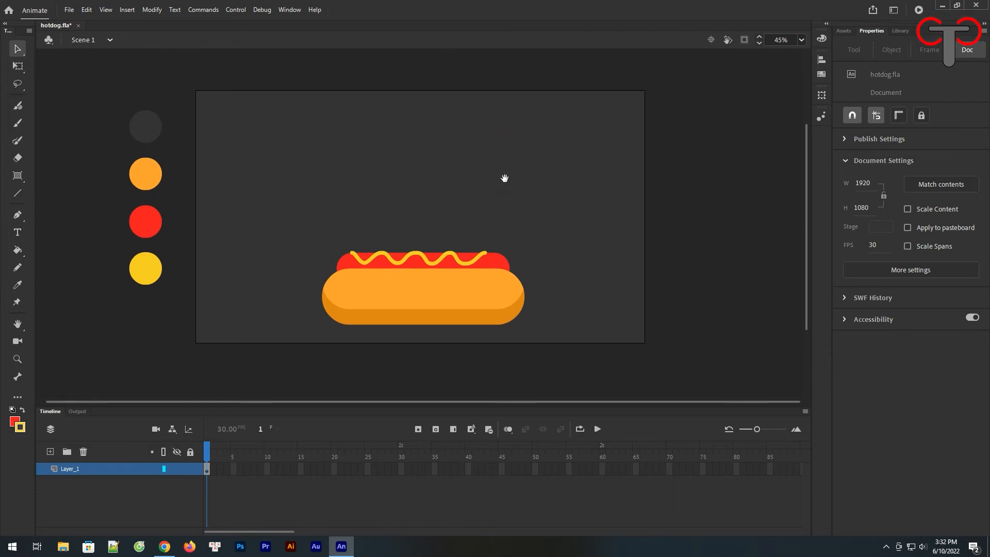
pyautogui.doubleClick(70, 469)
pyautogui.write('hotdog')
pyautogui.press('Return')
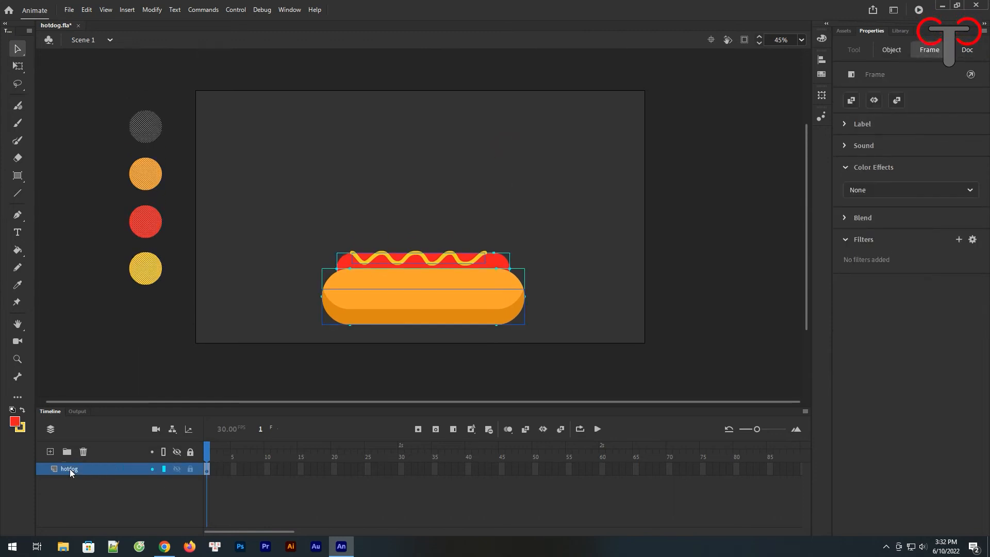
pyautogui.click(463, 224)
# Add a new layer above the hotdog layer and lock the hotdog layer.
pyautogui.click(50, 452)
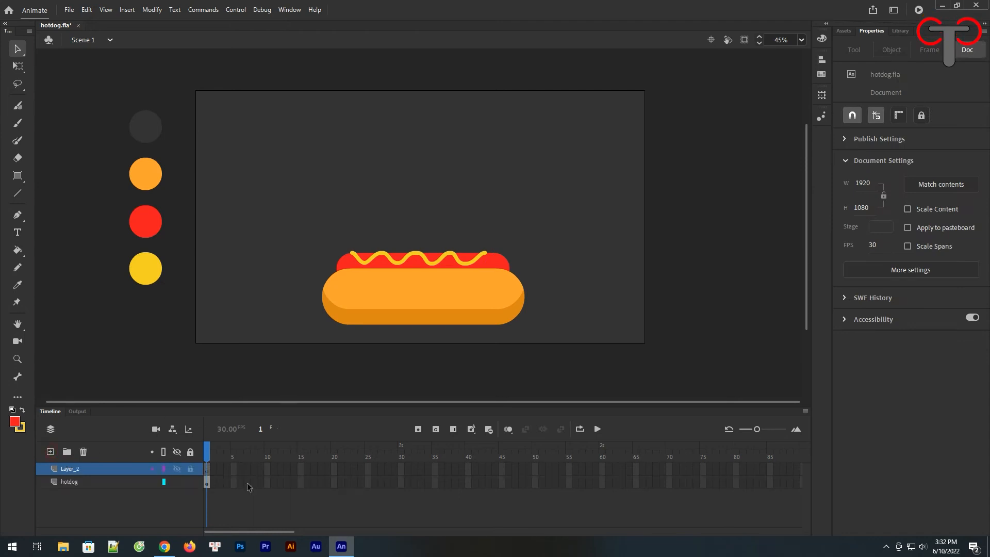
pyautogui.click(190, 482)
# Turn the stroke off and set the fill colour to the yellow of the sample circle.
pyautogui.click(23, 427)
pyautogui.click(192, 289)
pyautogui.click(15, 421)
pyautogui.click(132, 269)
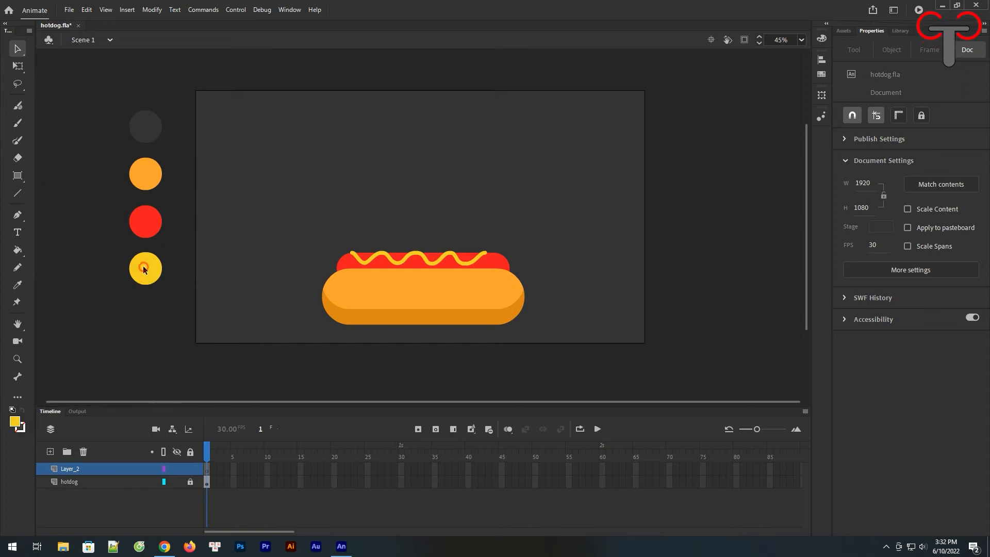
# Rename the new layer as saucebottle.
pyautogui.doubleClick(84, 468)
pyautogui.write('saucebottle')
pyautogui.press('Return')
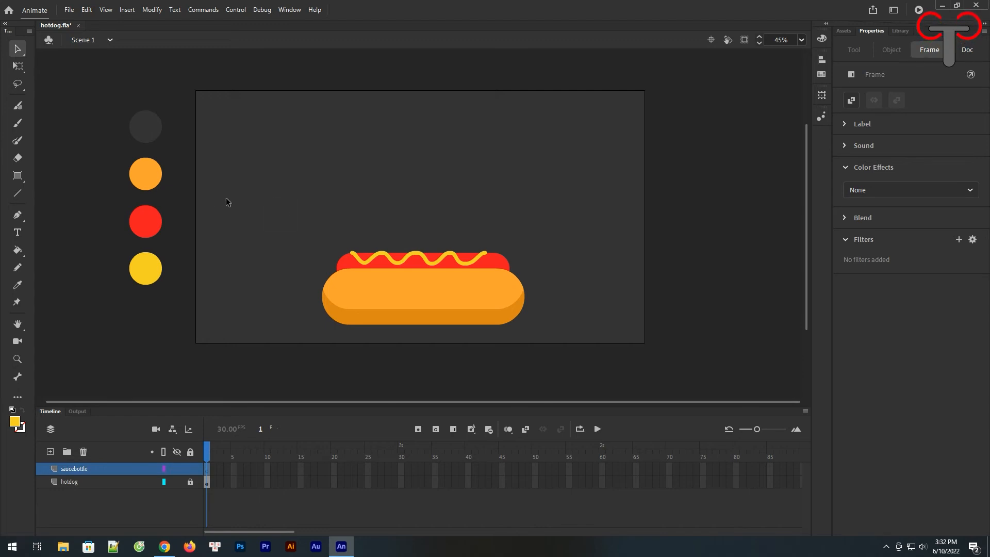
# Draw a horizontal yellow primitive rectangle with corner radius 68 above the hot dog, as the sauce bottle's body.
pyautogui.press('r')
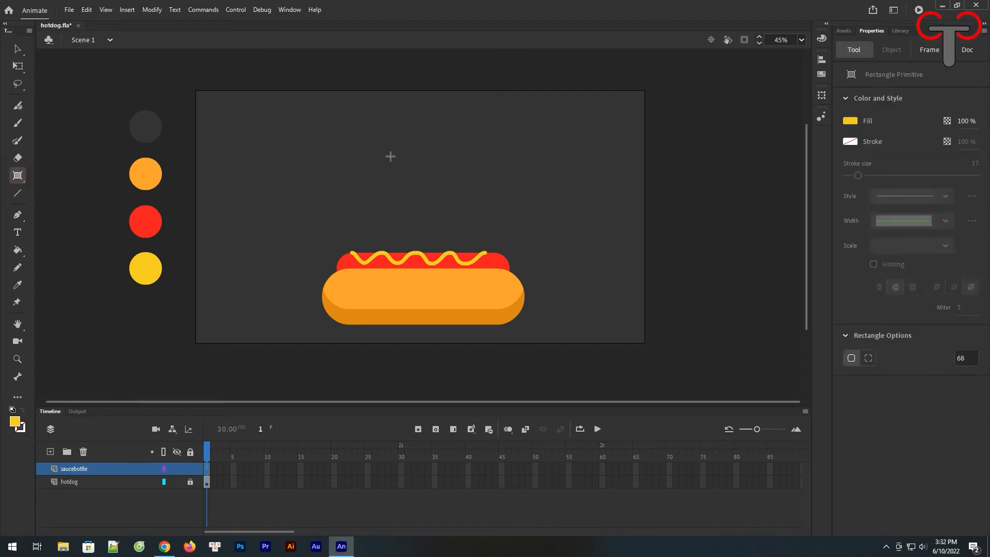
pyautogui.moveTo(430, 136); pyautogui.dragTo(561, 187)
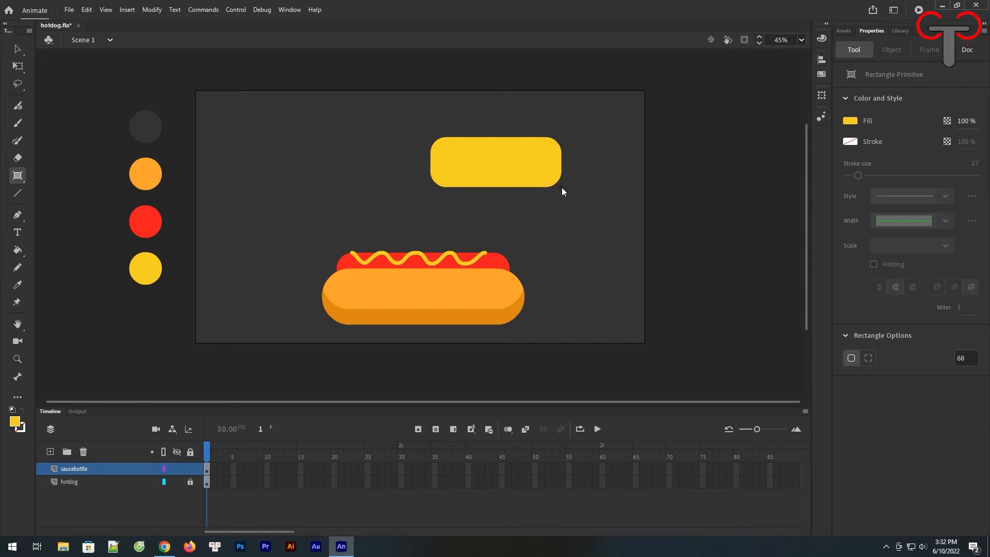
# Draw a yellow rounded rectangle about 129 by 154 px with corner radius 41.8, overlapping the body's left end, as the bottle cap.
pyautogui.moveTo(562, 187); pyautogui.dragTo(565, 188)
pyautogui.press('z')
pyautogui.moveTo(398, 115); pyautogui.dragTo(595, 216)
pyautogui.moveTo(313, 203); pyautogui.dragTo(438, 196)
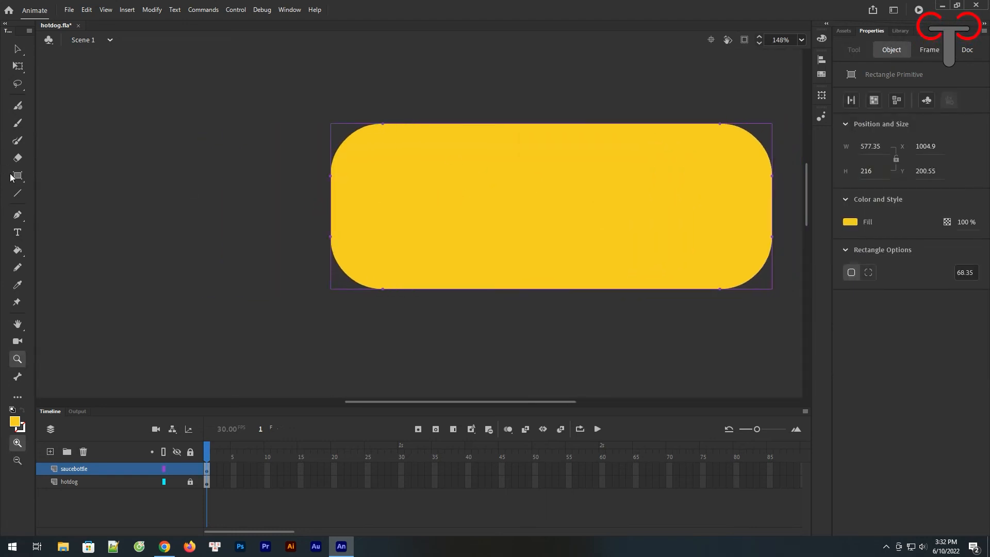
pyautogui.press('r')
pyautogui.moveTo(295, 191); pyautogui.dragTo(378, 274)
pyautogui.press('v')
pyautogui.moveTo(280, 206); pyautogui.dragTo(295, 230)
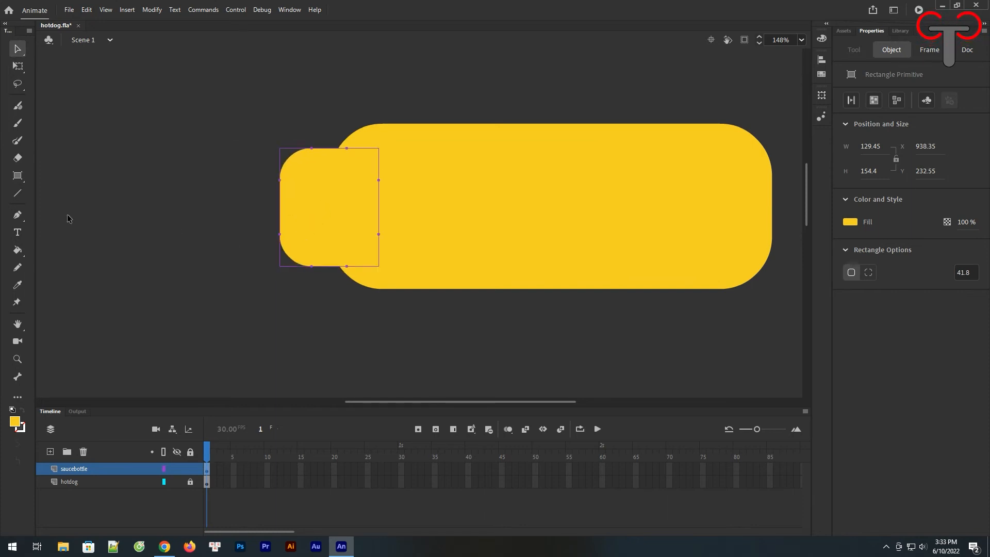
# Draw a thin yellow rounded rectangle about 150 by 19 px extending left from the cap, as the nozzle.
pyautogui.click(17, 176)
pyautogui.moveTo(216, 192); pyautogui.dragTo(326, 208)
pyautogui.press('v')
pyautogui.click(237, 149)
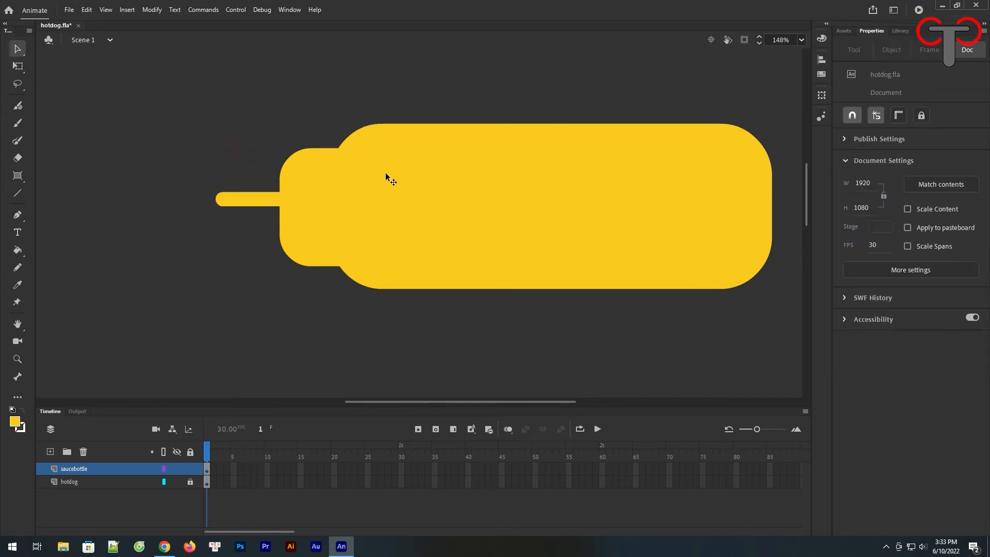
# Reduce the corner radius of the bottle body to about 32.5.
pyautogui.moveTo(758, 92); pyautogui.dragTo(203, 328)
pyautogui.click(641, 96)
pyautogui.click(457, 130)
pyautogui.moveTo(385, 124); pyautogui.dragTo(356, 125)
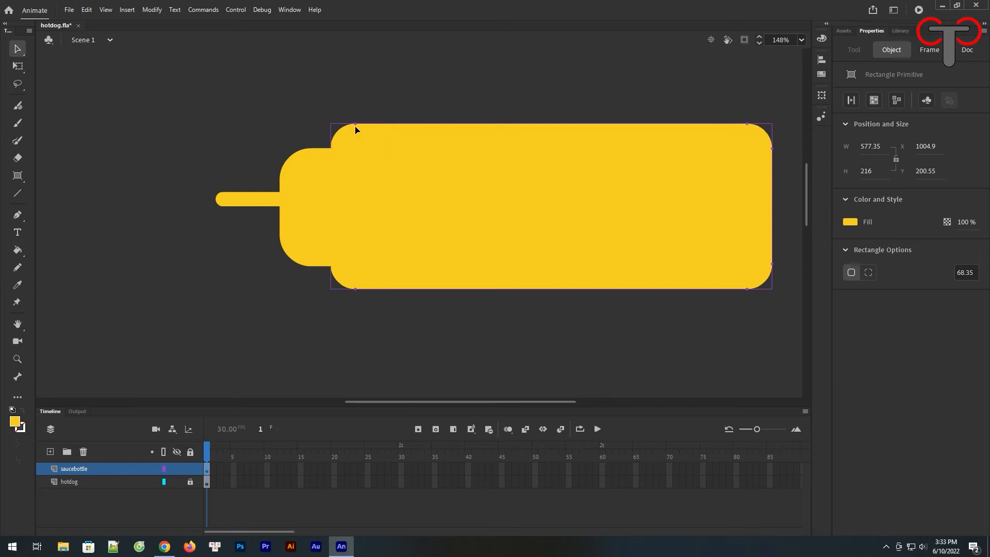
# Align the body, cap and nozzle to a common horizontal centreline by their vertical centres.
pyautogui.moveTo(505, 83); pyautogui.dragTo(188, 296)
pyautogui.click(822, 60)
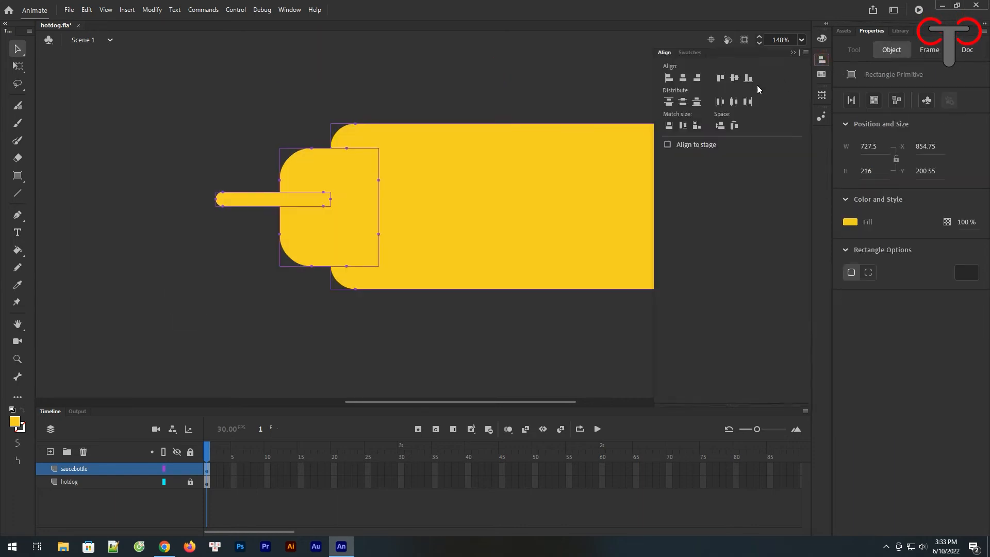
pyautogui.click(684, 78)
pyautogui.hotkey('ctrl', 'z')
pyautogui.click(735, 78)
pyautogui.click(471, 90)
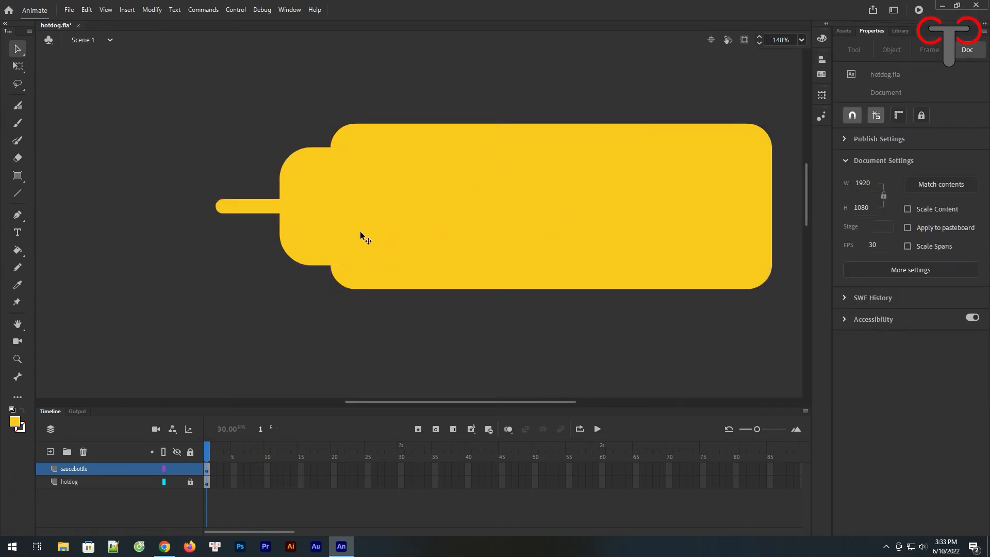
# Copy the nozzle rectangle and paste the copy in place.
pyautogui.click(249, 211)
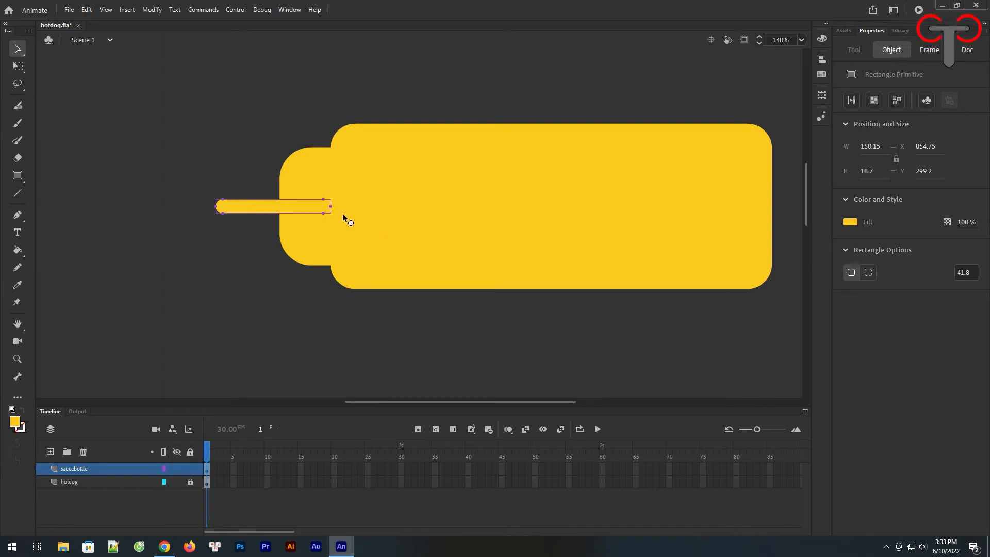
pyautogui.rightClick(263, 207)
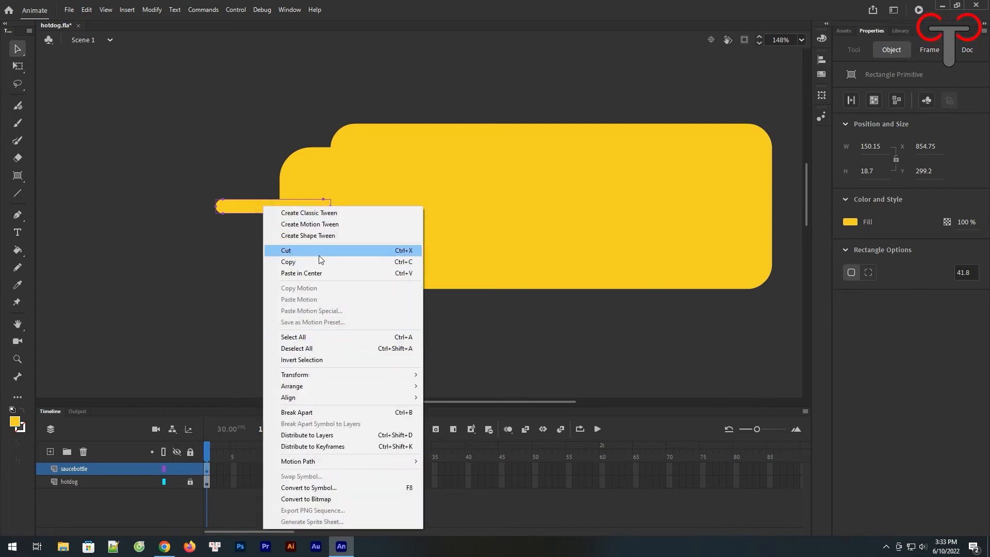
pyautogui.click(288, 262)
pyautogui.rightClick(180, 118)
pyautogui.click(221, 159)
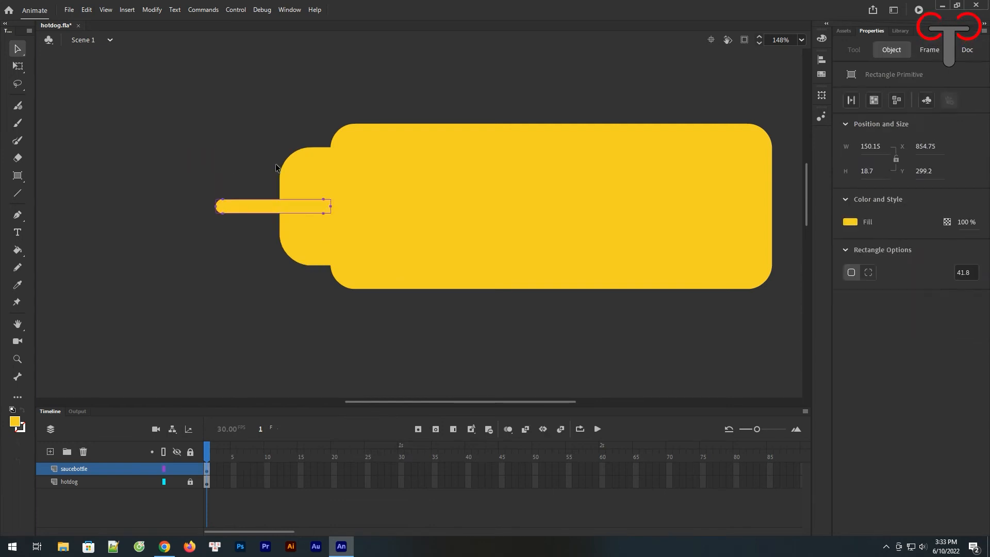
# Fill the nozzle copy with a darker yellow and shift it right with square corners, as shading beside the cap.
pyautogui.click(849, 222)
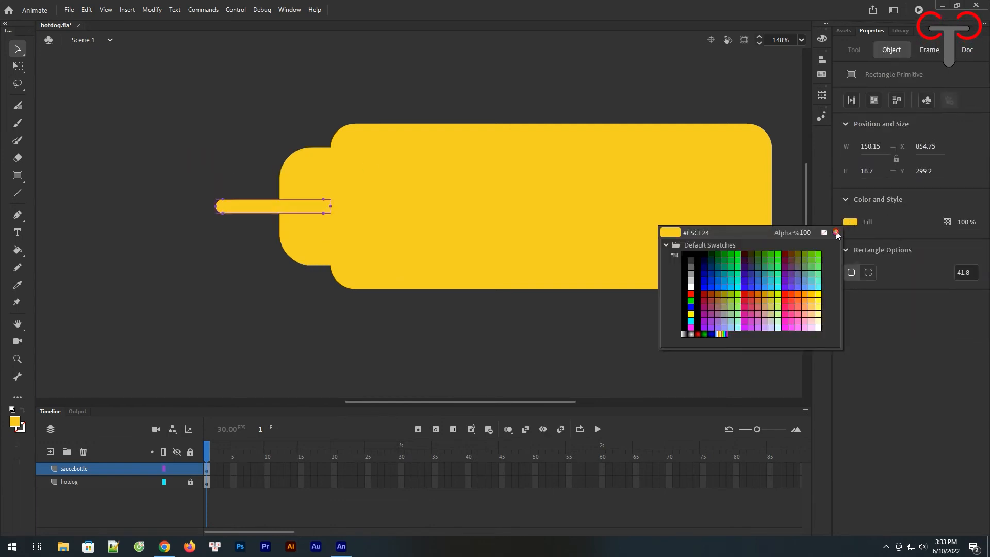
pyautogui.click(836, 233)
pyautogui.click(729, 222)
pyautogui.click(832, 201)
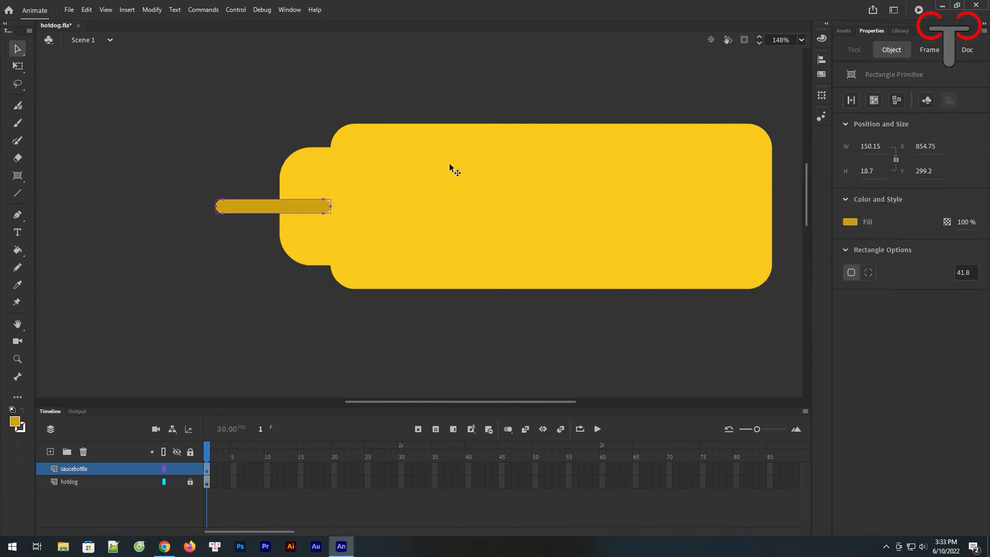
pyautogui.moveTo(239, 206); pyautogui.dragTo(249, 232)
pyautogui.click(276, 181)
# Send the nozzle and its dark shading piece to the back, behind the cap.
pyautogui.rightClick(254, 219)
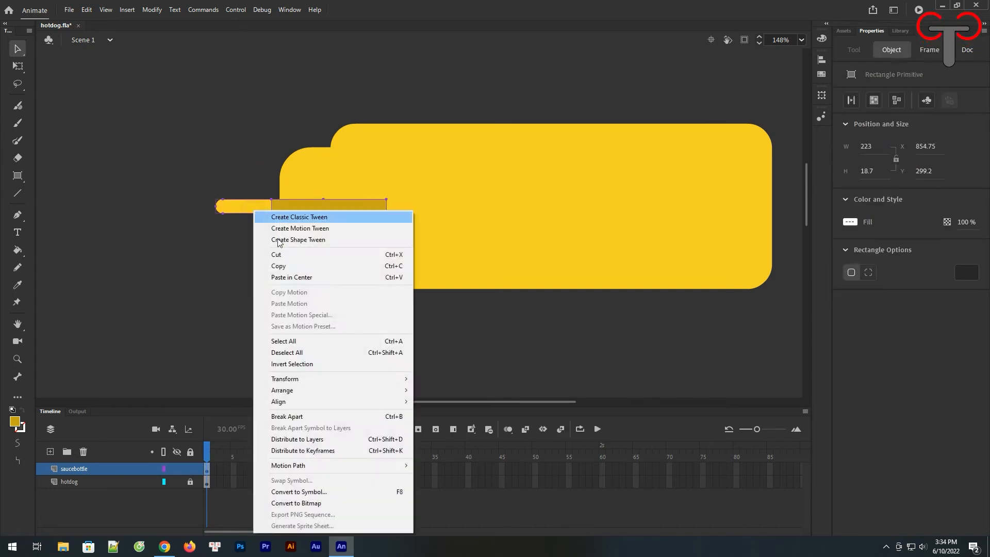
pyautogui.moveTo(309, 391)
pyautogui.click(447, 424)
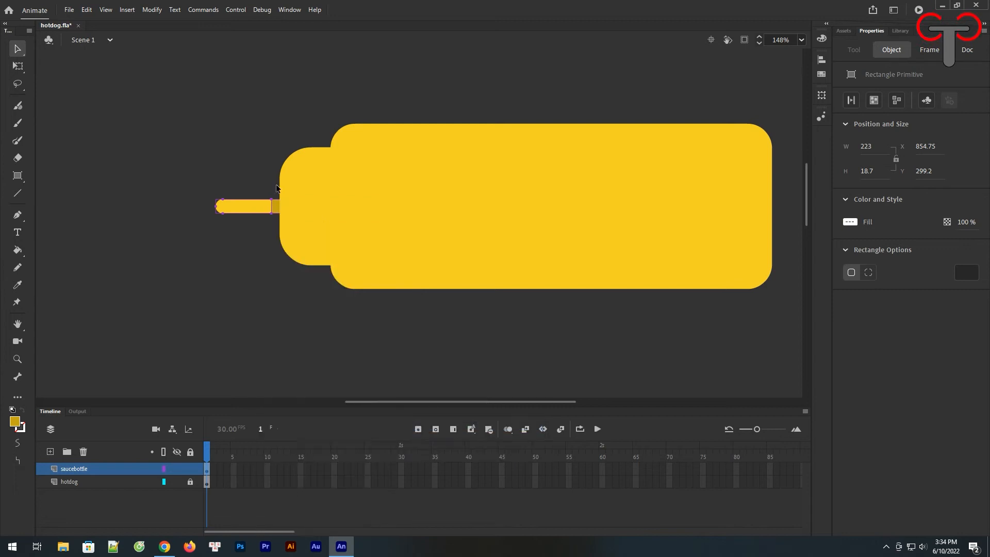
pyautogui.click(251, 139)
# Duplicate the cap in place and fill the copy with the darker yellow sampled from the nozzle shading.
pyautogui.click(305, 178)
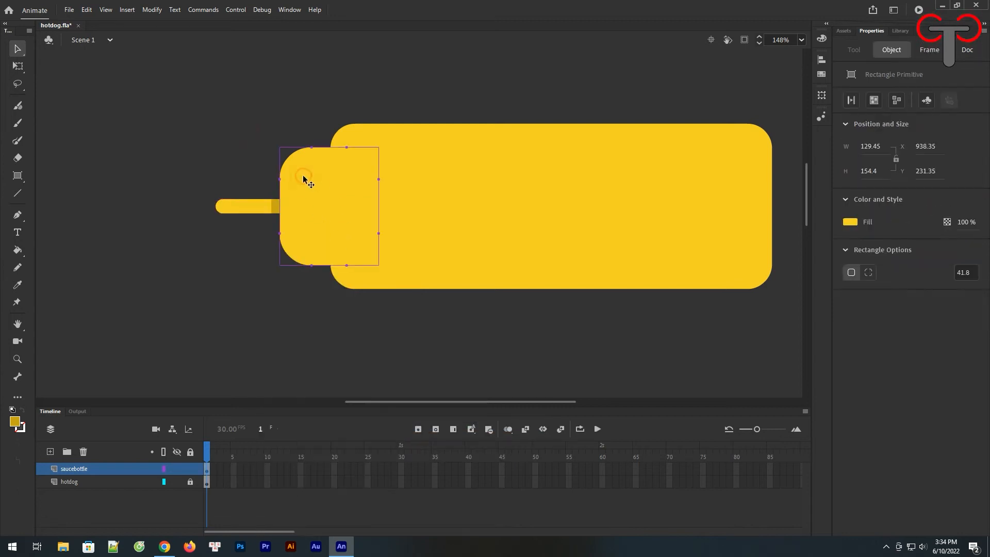
pyautogui.rightClick(304, 177)
pyautogui.click(335, 232)
pyautogui.rightClick(206, 115)
pyautogui.click(247, 154)
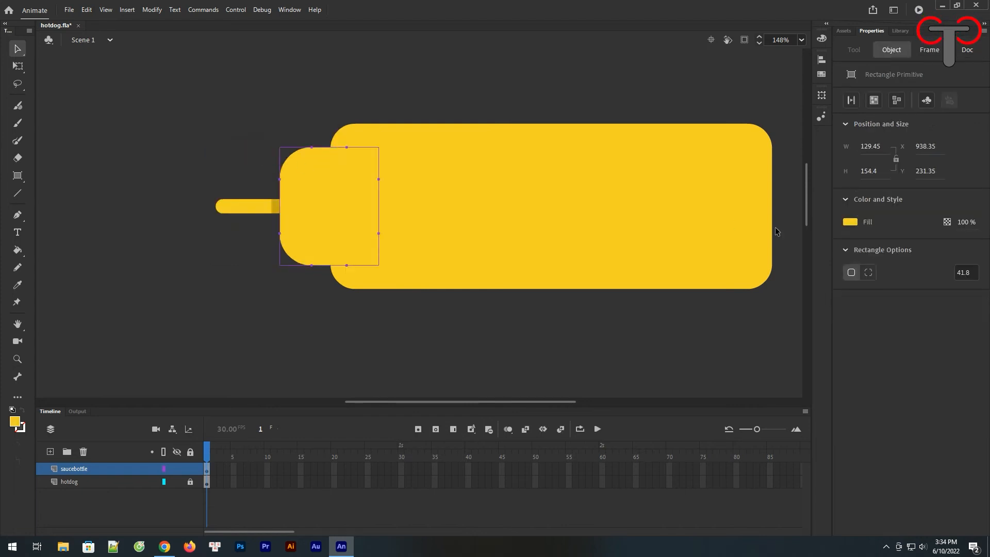
pyautogui.click(21, 285)
pyautogui.click(274, 208)
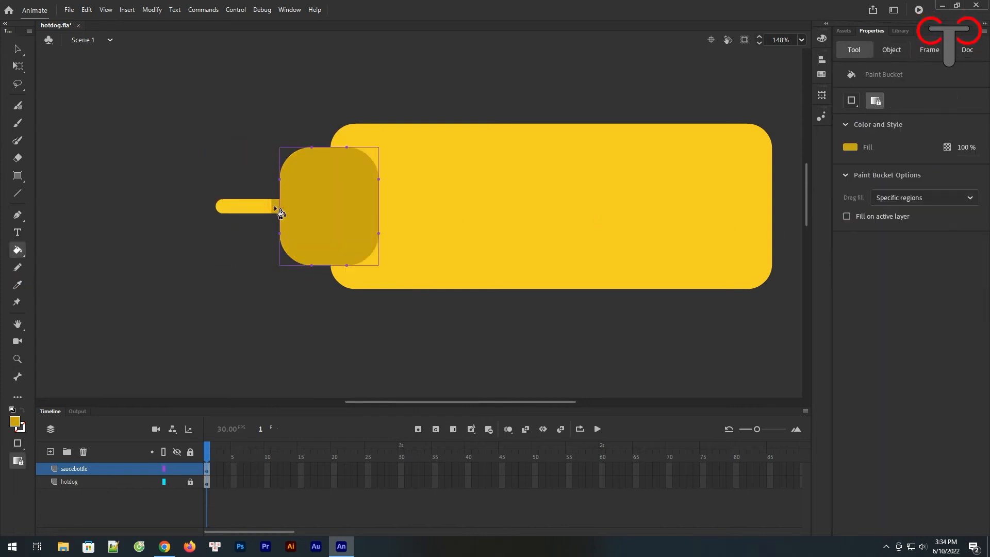
# Set the dark cap copy's corner radius to 0 and shift it right so it shades the cap's edge beside the body.
pyautogui.click(19, 47)
pyautogui.moveTo(316, 150); pyautogui.dragTo(281, 148)
pyautogui.hotkey('ctrl', 'z')
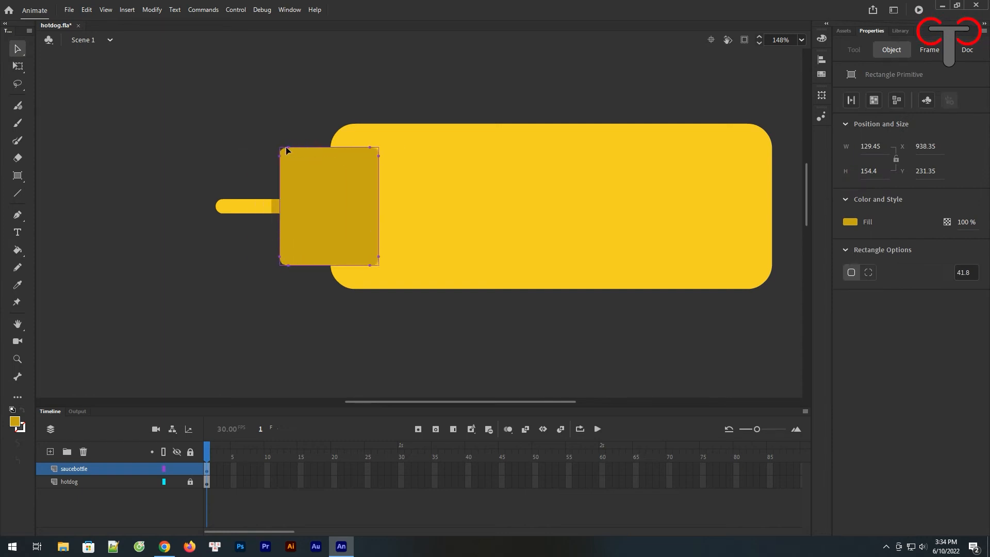
pyautogui.moveTo(313, 199); pyautogui.dragTo(346, 193)
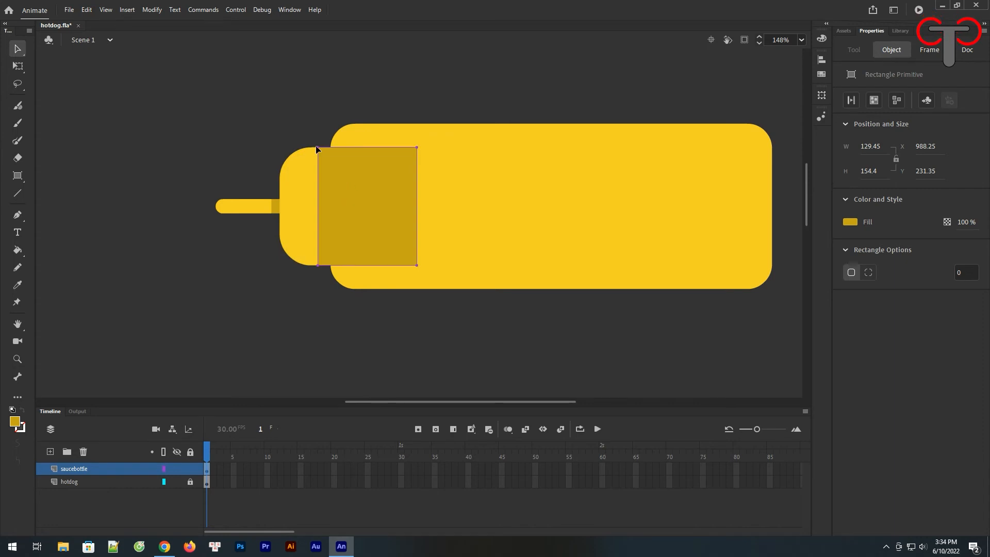
# Send the nozzle, cap and their dark shading pieces to the back, behind the bottle body.
pyautogui.moveTo(320, 136); pyautogui.dragTo(202, 294)
pyautogui.rightClick(296, 211)
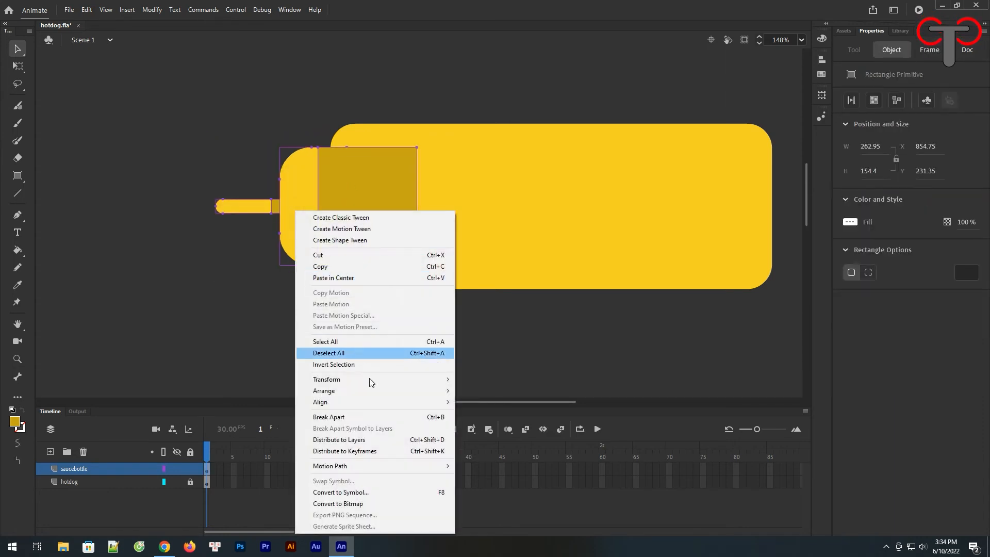
pyautogui.moveTo(372, 393)
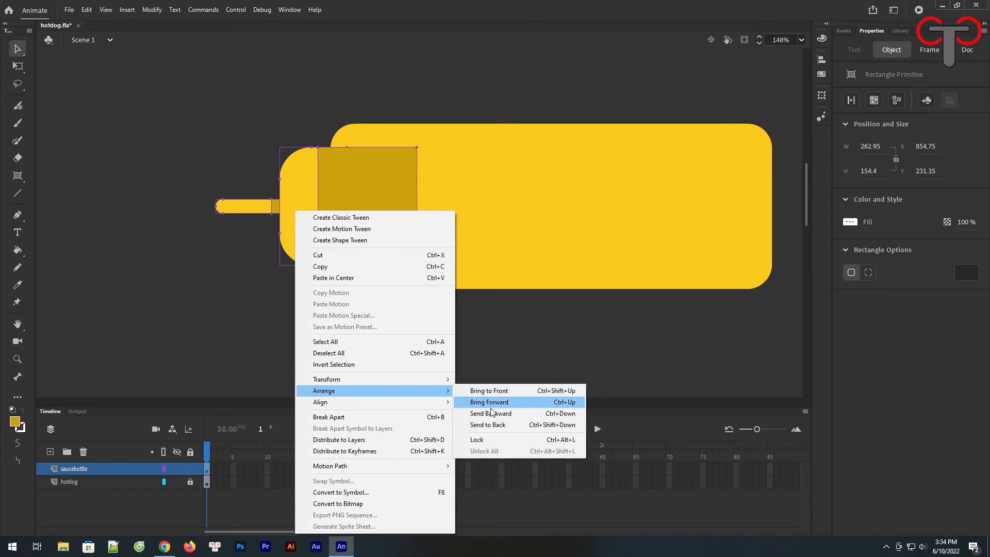
pyautogui.click(493, 425)
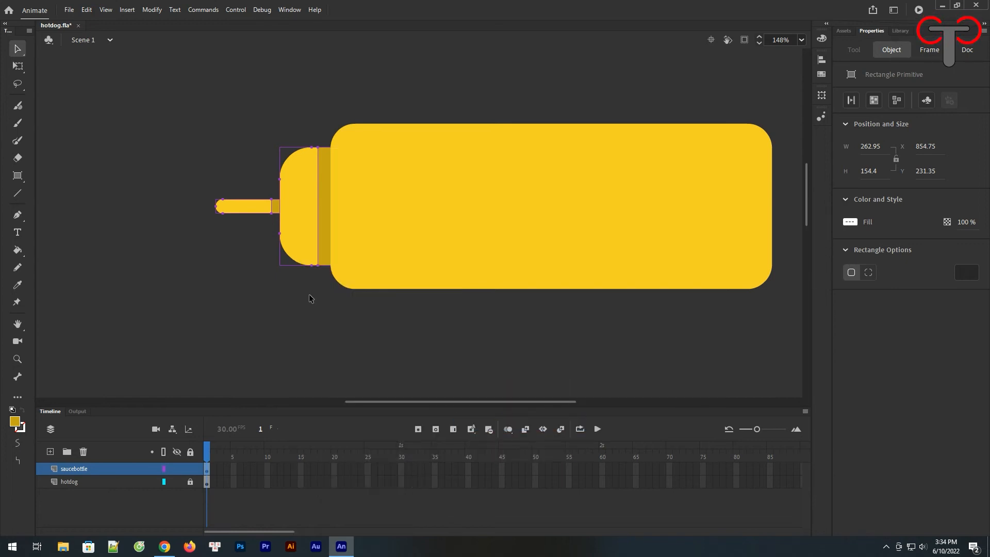
pyautogui.click(308, 294)
# Place two copies of the bottle body one above the other, above the stage, and break them apart into plain shapes.
pyautogui.click(415, 246)
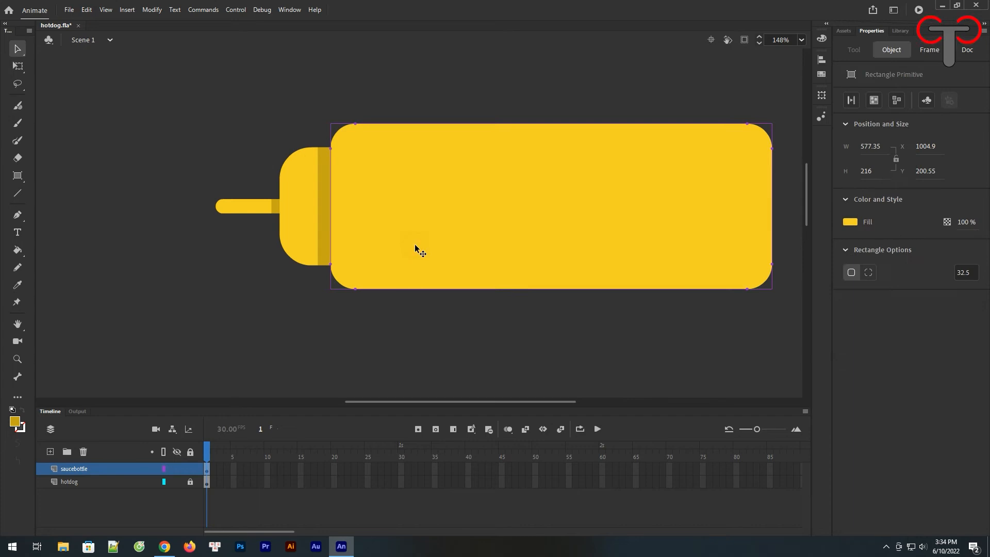
pyautogui.hotkey('ctrl', '-')
pyautogui.click(497, 270)
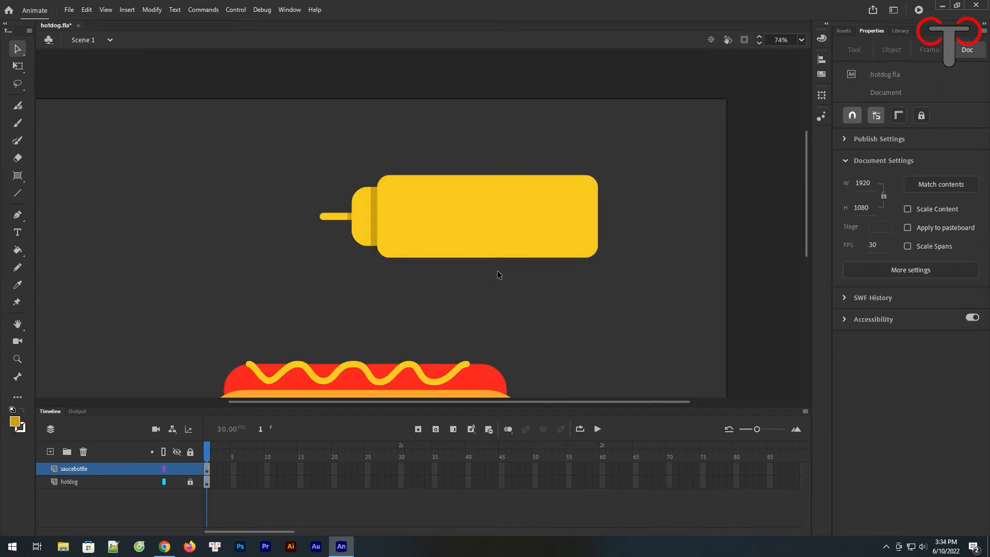
pyautogui.click(475, 233)
pyautogui.hotkey('ctrl', '-')
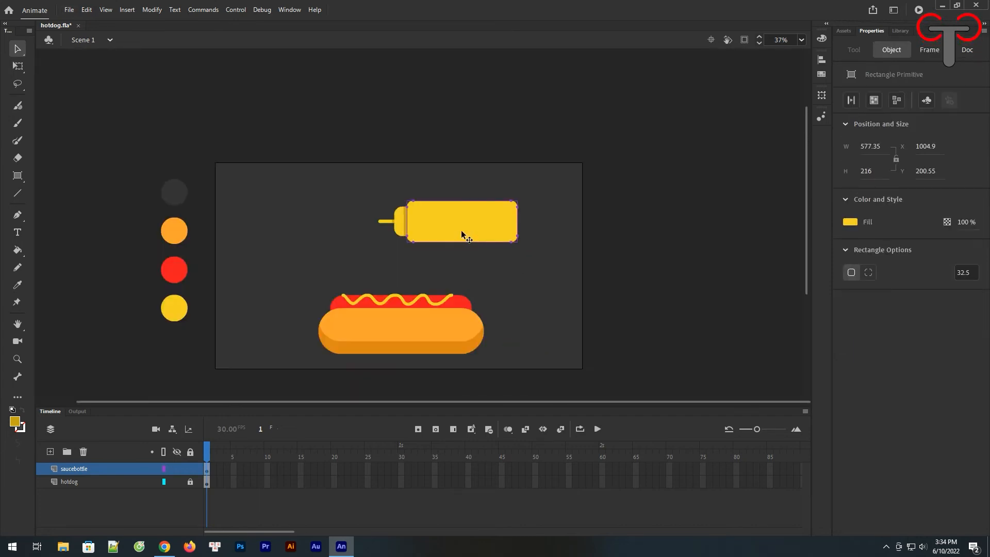
pyautogui.moveTo(463, 232); pyautogui.dragTo(476, 84)
pyautogui.click(897, 100)
pyautogui.click(601, 147)
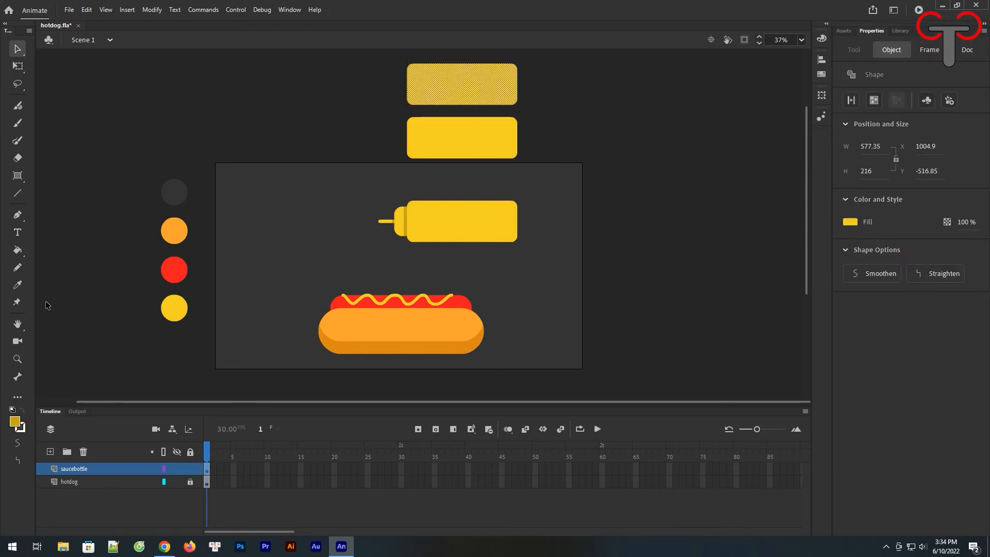
# Try to recolour the upper body copy with the darker yellow sampled from the cap's shading strip.
pyautogui.click(18, 285)
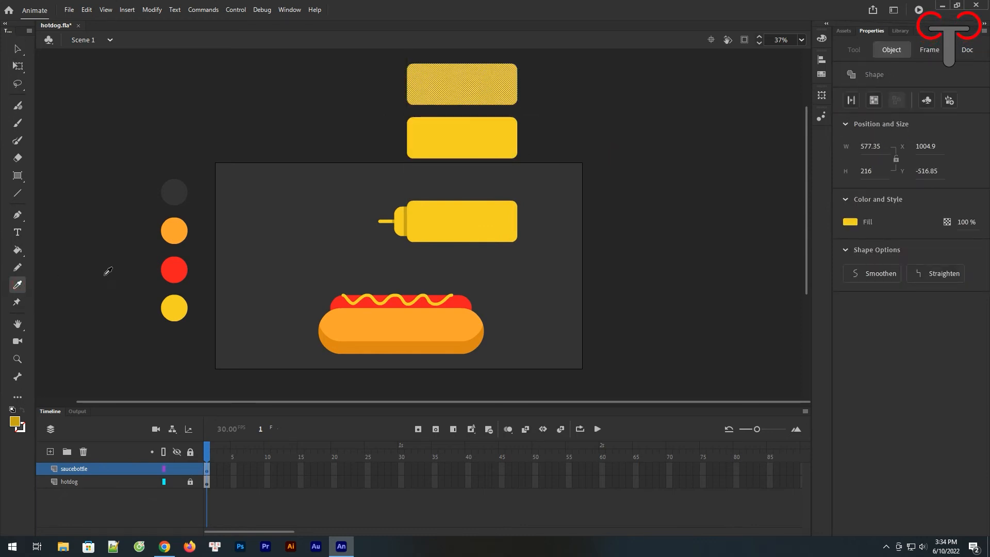
pyautogui.click(408, 220)
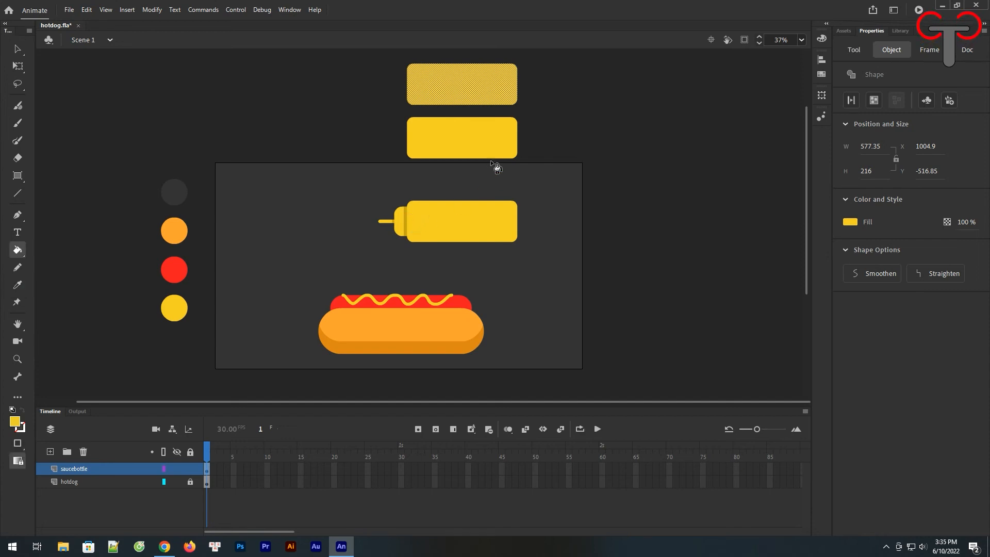
pyautogui.click(14, 49)
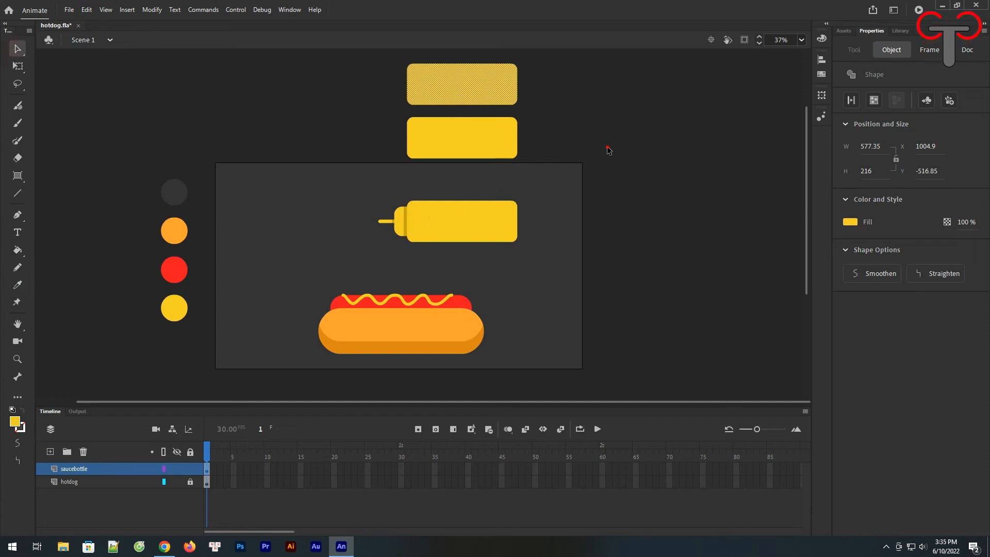
pyautogui.click(608, 150)
# Try to recolour the lower body copy with the darker yellow sampled from the cap's shading strip.
pyautogui.click(450, 143)
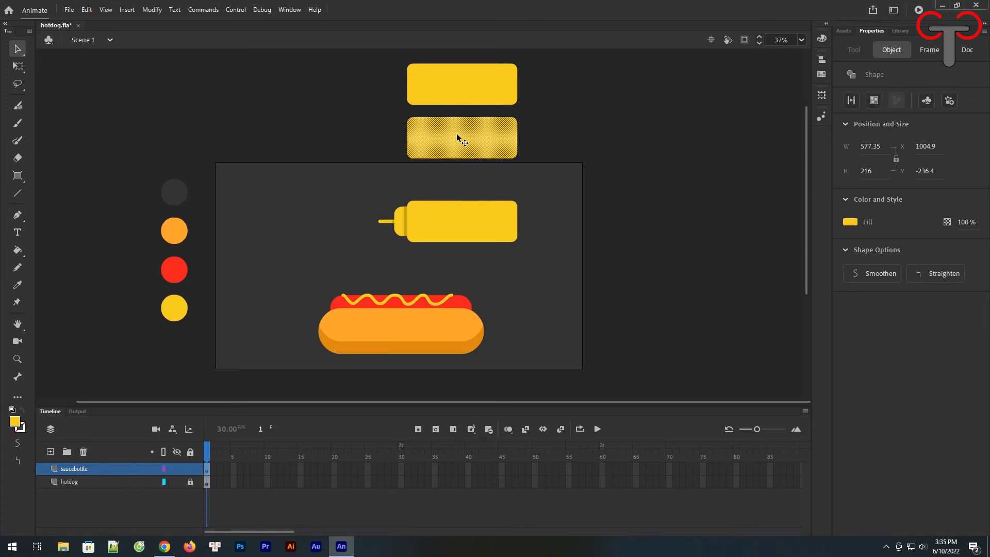
pyautogui.click(19, 285)
pyautogui.click(407, 226)
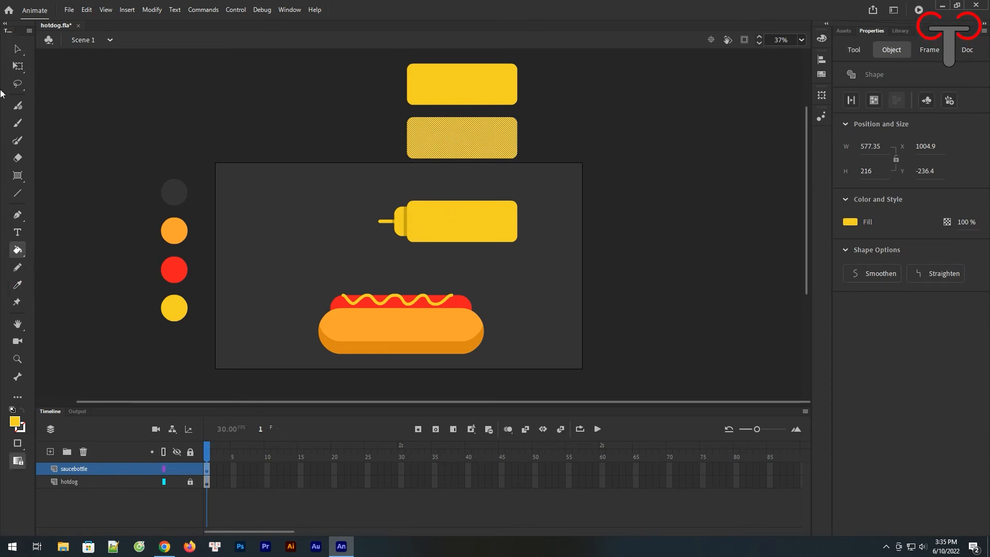
pyautogui.click(17, 49)
pyautogui.click(301, 129)
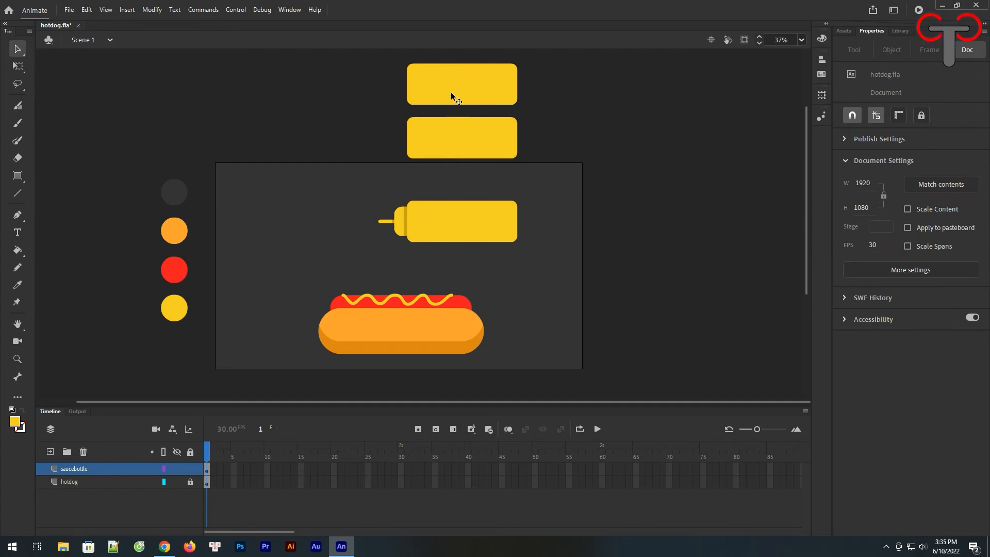
# Try to move the upper body copy onto the lower copy, offset slightly upward.
pyautogui.moveTo(452, 86); pyautogui.dragTo(451, 130)
pyautogui.click(544, 136)
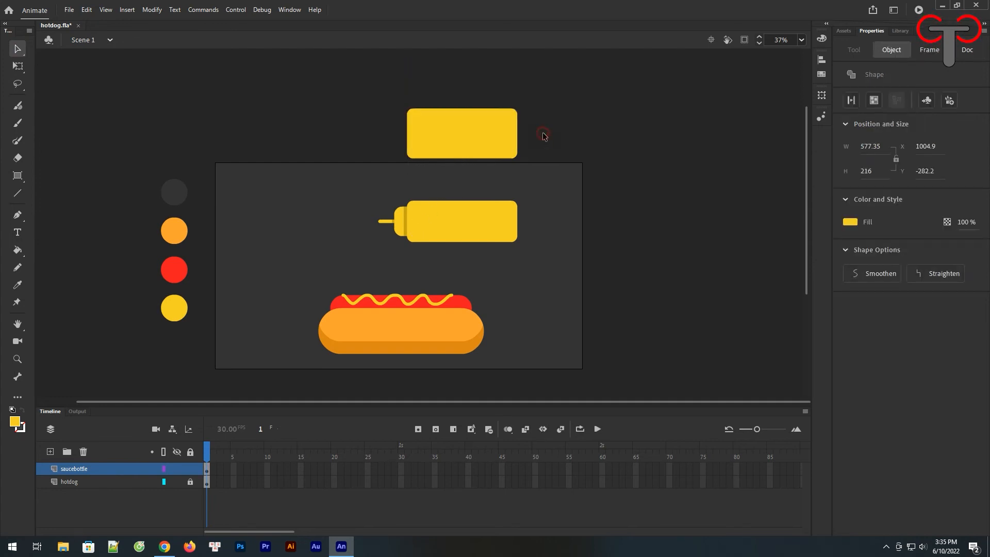
pyautogui.hotkey('ctrl', 'z')
pyautogui.click(548, 123)
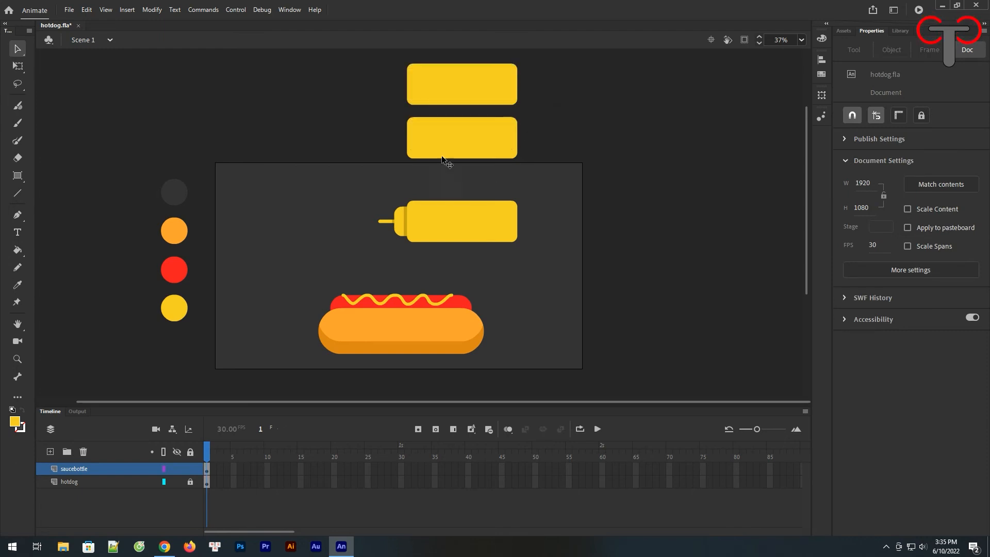
# Apply the yellow sampled from the original bottle body to the upper body copy.
pyautogui.press('z')
pyautogui.moveTo(359, 80); pyautogui.dragTo(534, 265)
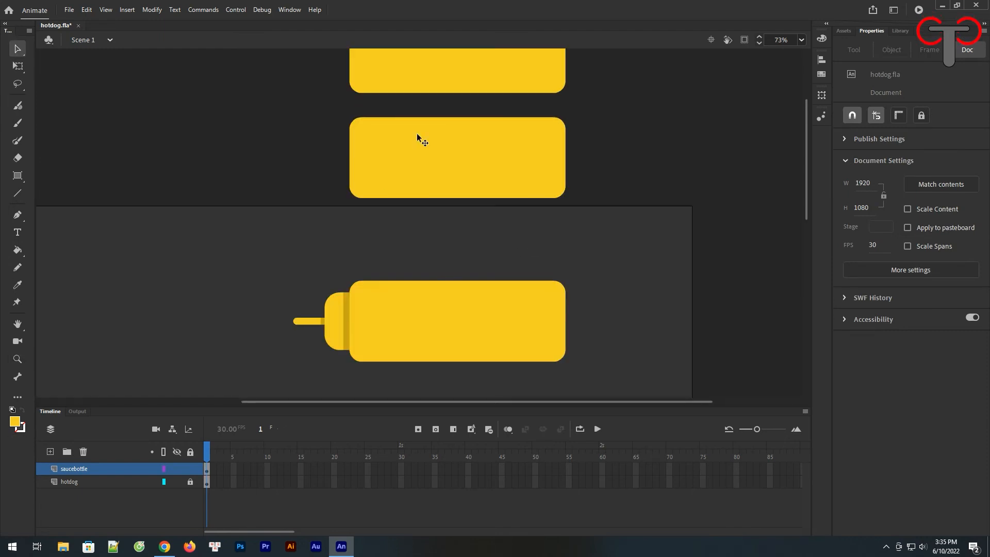
pyautogui.press('v')
pyautogui.click(424, 81)
pyautogui.click(17, 286)
pyautogui.click(465, 309)
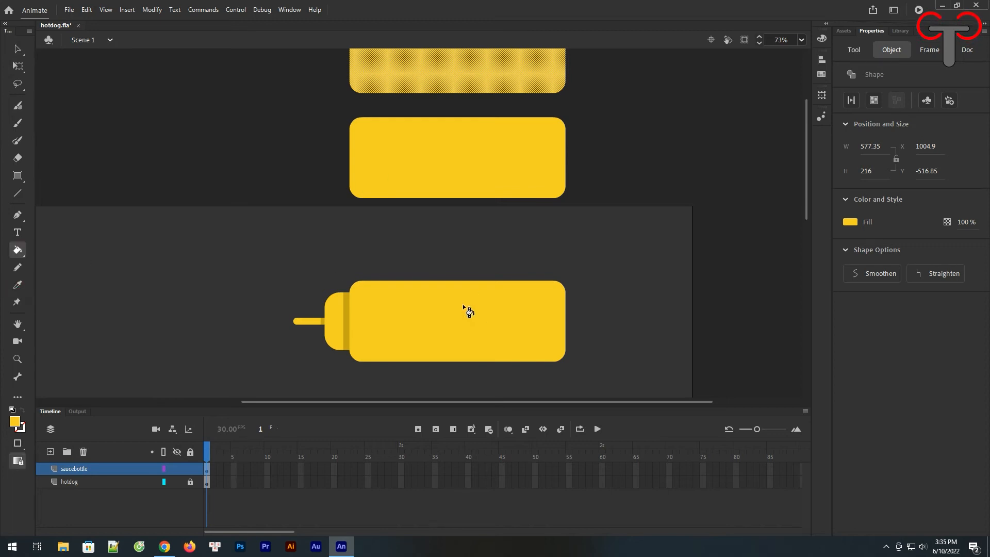
pyautogui.click(18, 50)
pyautogui.click(566, 102)
# Recolour the lower body copy with the darker yellow sampled from the cap's shading strip.
pyautogui.click(409, 152)
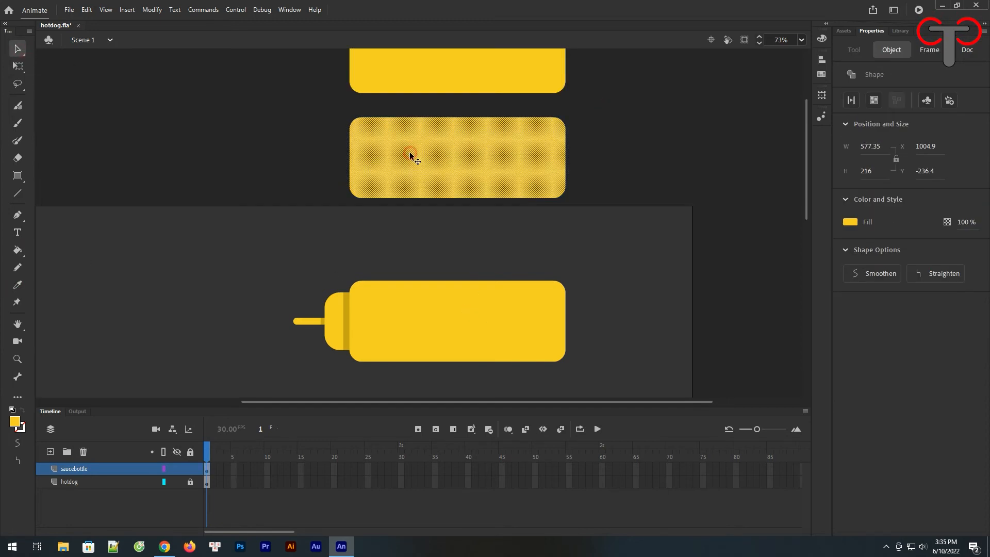
pyautogui.click(18, 286)
pyautogui.click(348, 311)
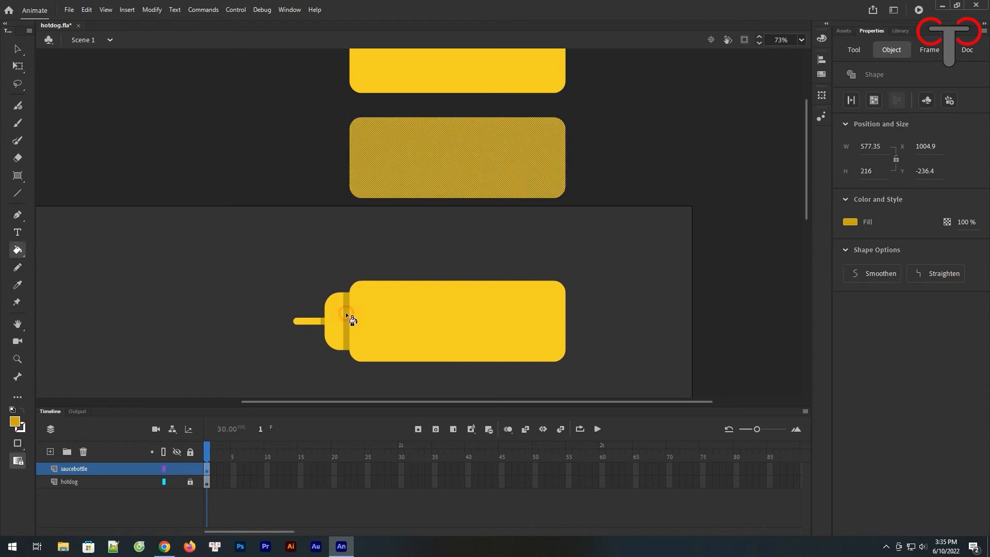
pyautogui.click(17, 49)
pyautogui.click(648, 172)
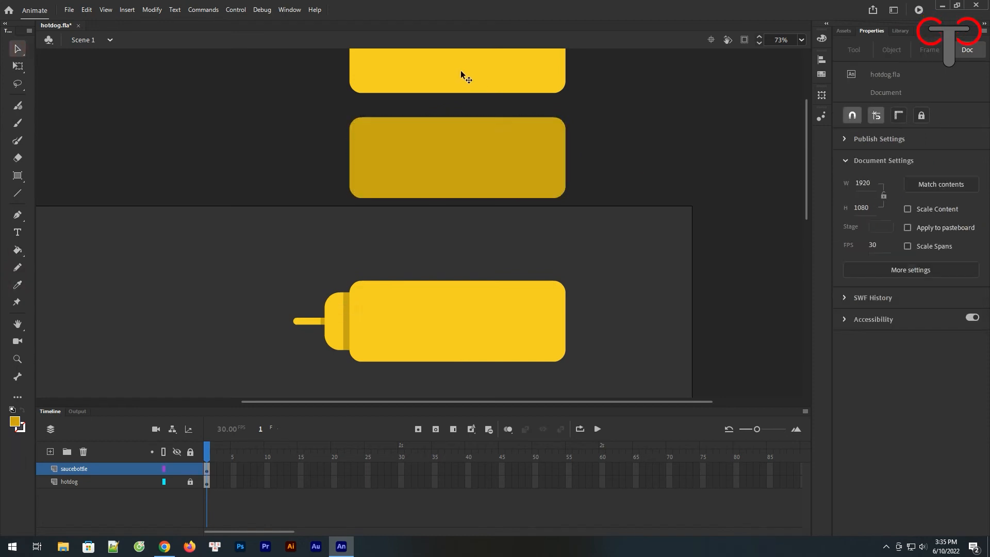
# Move the upper body copy onto the darker copy, offset slightly upward so a dark strip remains along the bottom edge.
pyautogui.click(462, 117)
pyautogui.moveTo(461, 117); pyautogui.dragTo(462, 174)
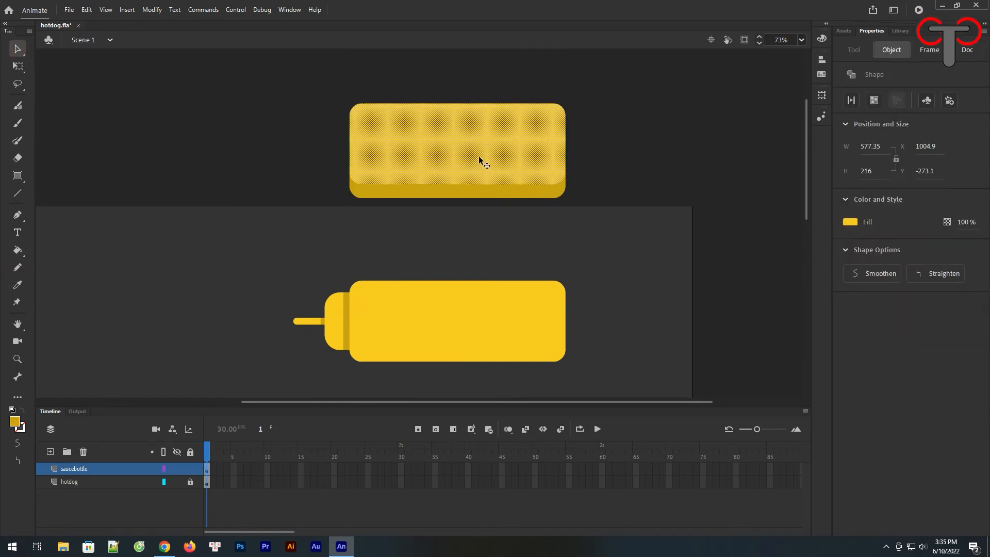
pyautogui.click(607, 155)
# Turn the remaining dark strip into a drawing object, fit it onto the bottle body's lower edge, and delete the leftover body copy.
pyautogui.click(522, 192)
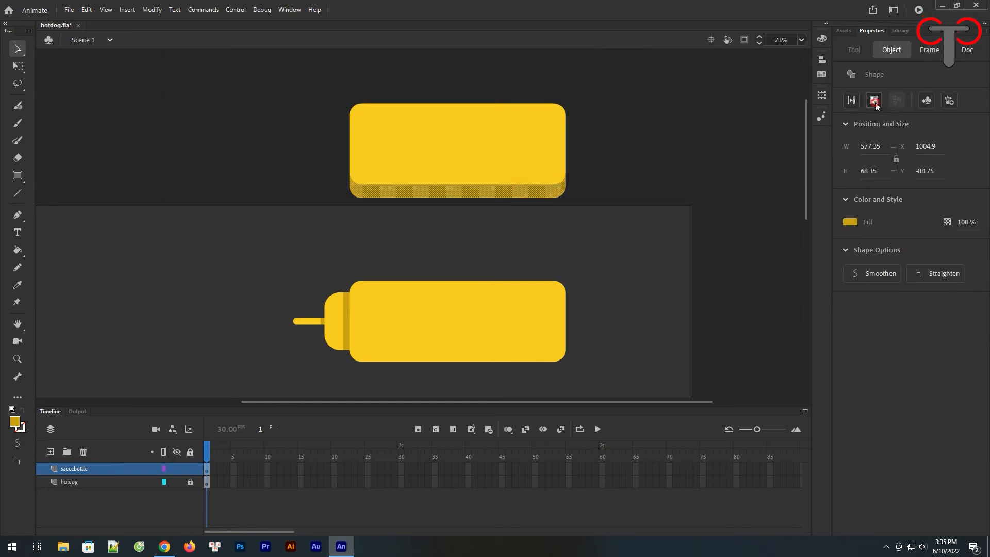
pyautogui.moveTo(444, 196); pyautogui.dragTo(448, 358)
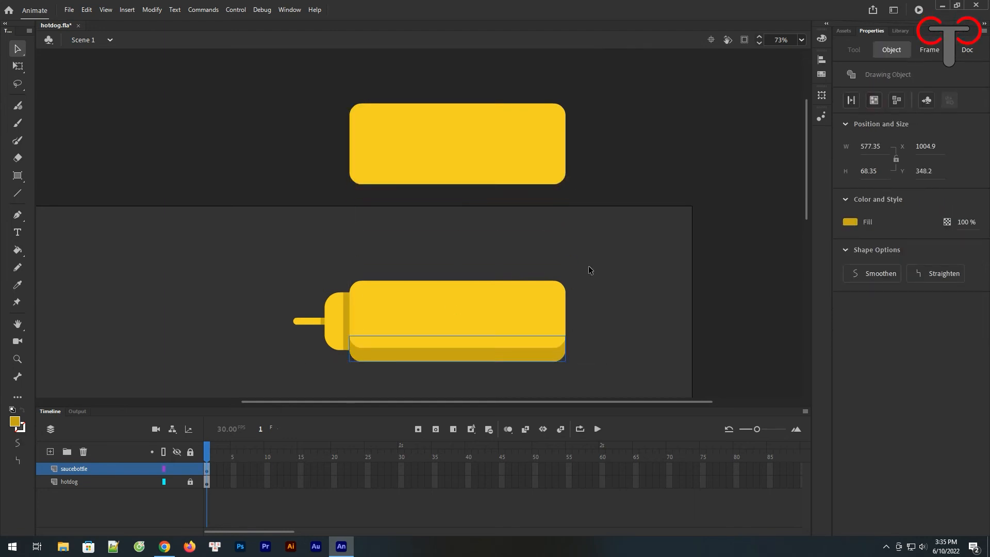
pyautogui.click(619, 115)
pyautogui.moveTo(618, 90); pyautogui.dragTo(266, 234)
pyautogui.press('Delete')
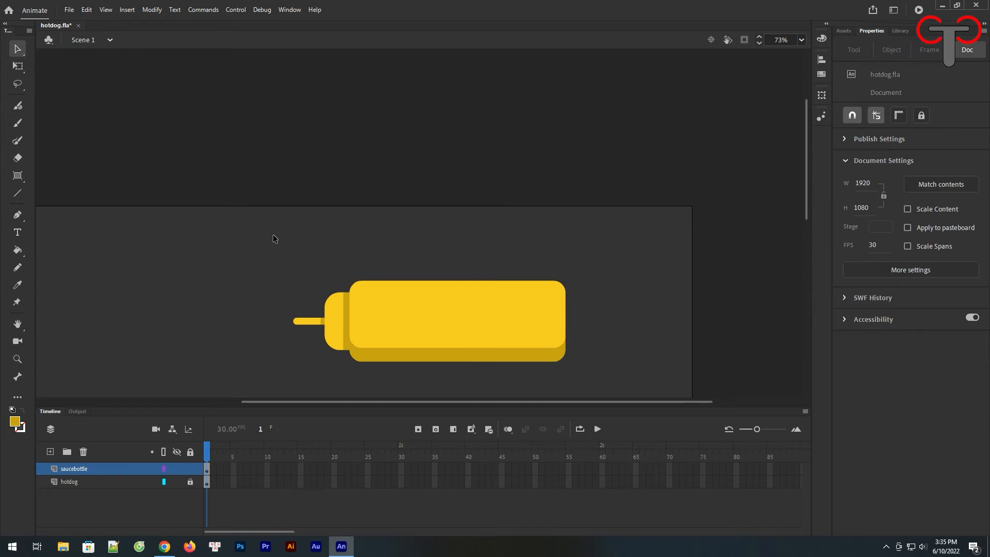
# Convert the whole sauce bottle to a Graphic symbol named "bottle".
pyautogui.hotkey('ctrl', '-')
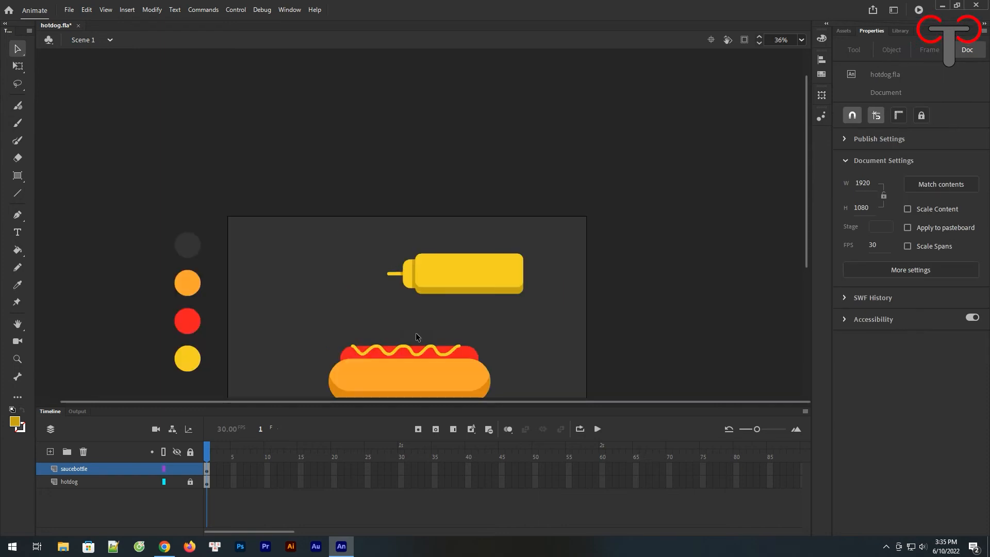
pyautogui.moveTo(415, 332); pyautogui.dragTo(428, 255)
pyautogui.moveTo(563, 162); pyautogui.dragTo(355, 231)
pyautogui.rightClick(486, 186)
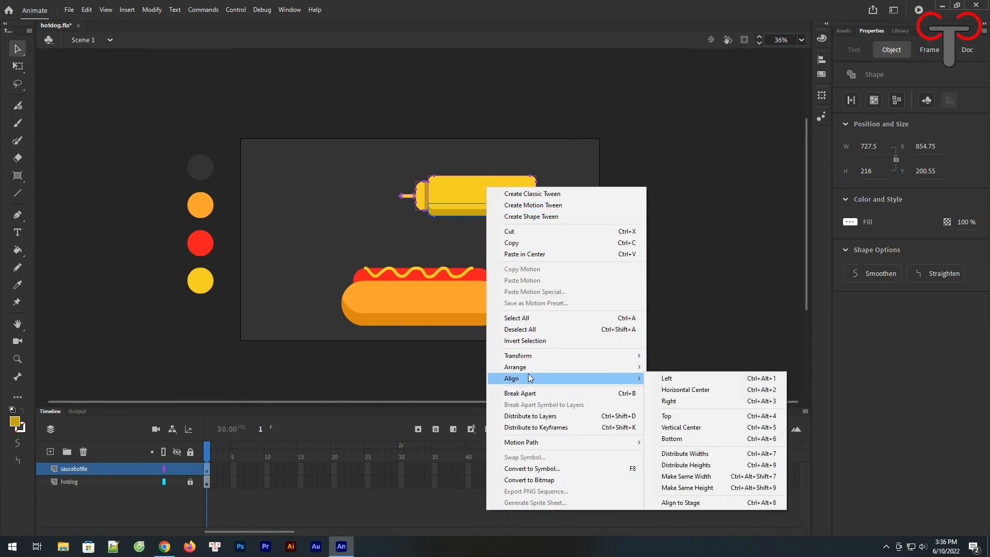
pyautogui.click(532, 469)
pyautogui.write('bottle')
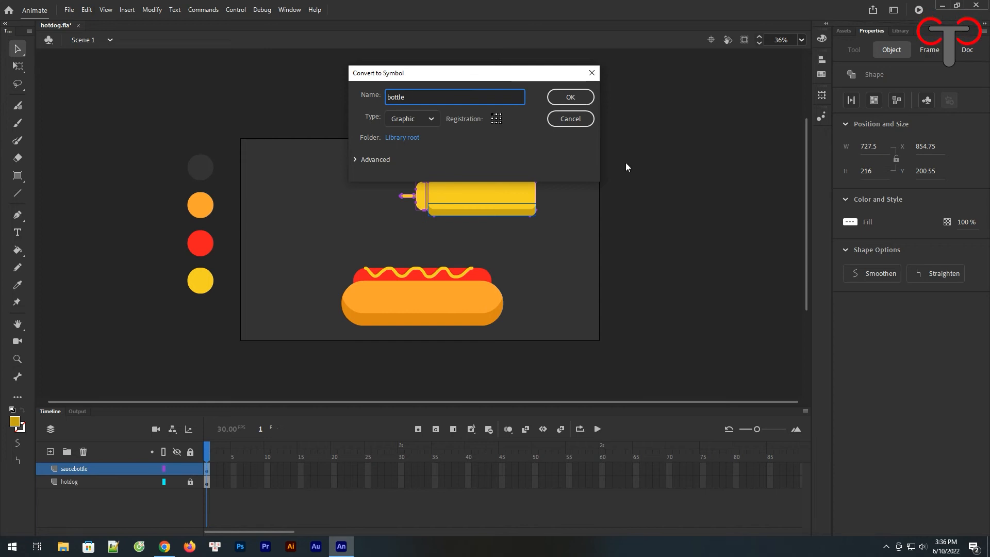
pyautogui.click(570, 97)
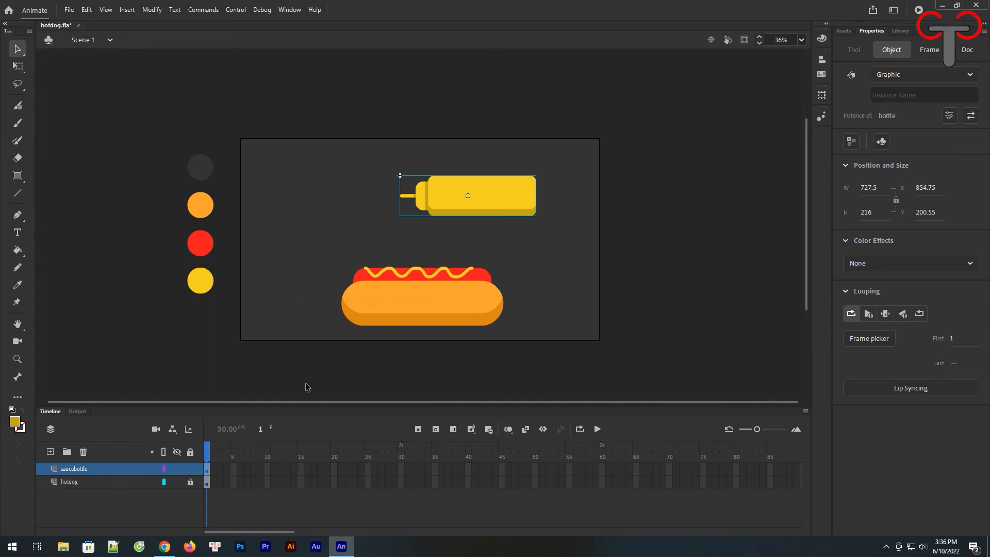
# Extend both the saucebottle and hotdog layers to frame 90.
pyautogui.moveTo(284, 531); pyautogui.dragTo(288, 532)
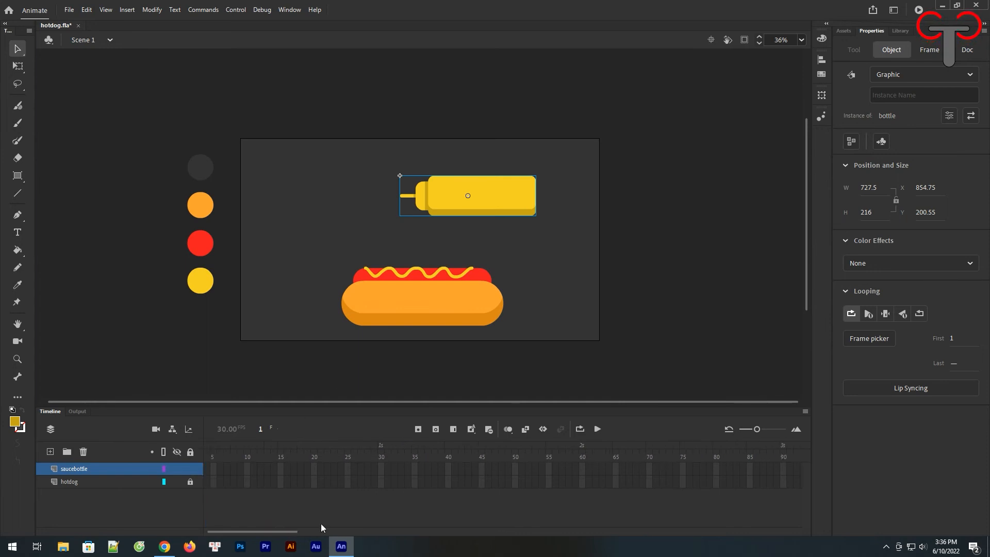
pyautogui.moveTo(784, 471); pyautogui.dragTo(784, 482)
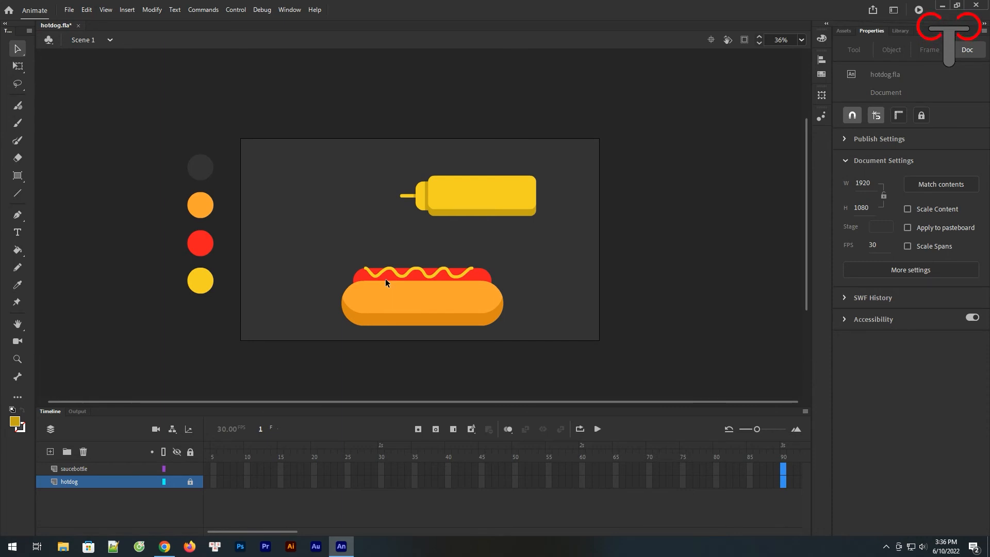
pyautogui.click(453, 430)
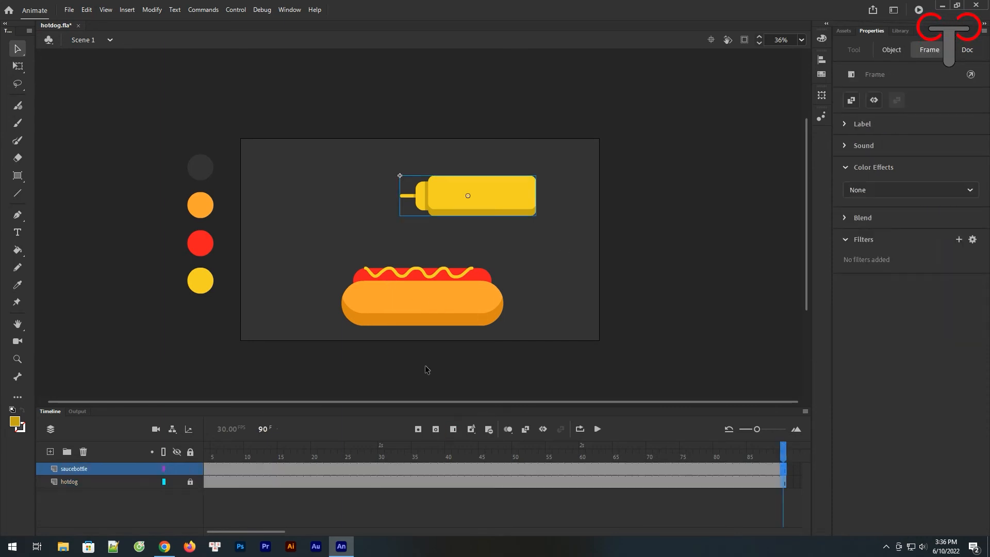
# At frame 1, move the bottle off the stage to the right, level with the stage's upper edge.
pyautogui.click(119, 471)
pyautogui.click(581, 177)
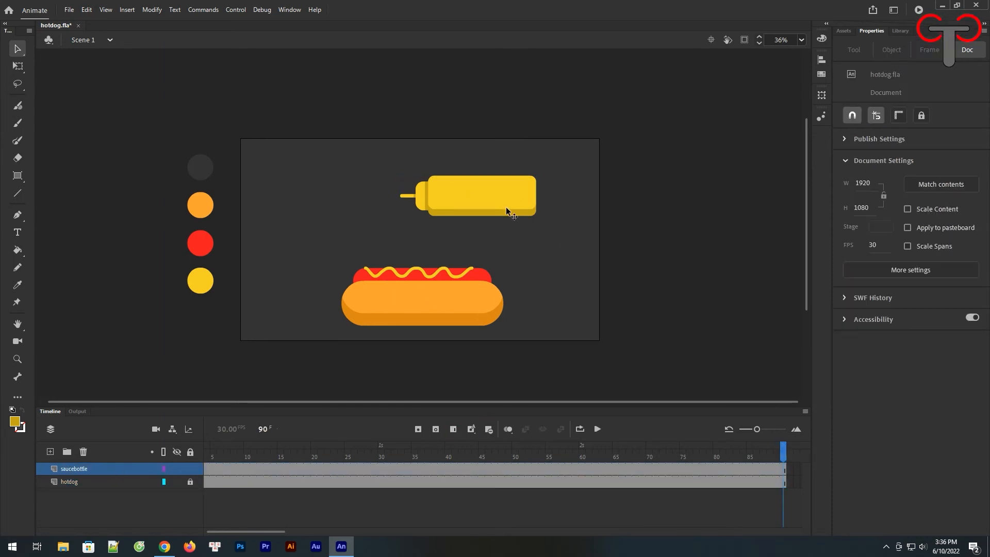
pyautogui.click(499, 207)
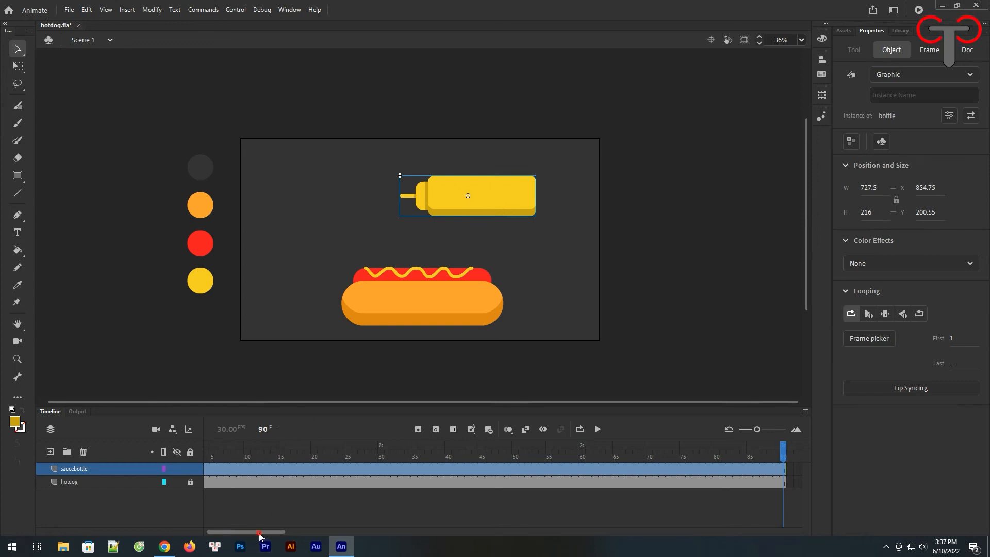
pyautogui.moveTo(259, 532); pyautogui.dragTo(232, 532)
pyautogui.click(207, 470)
pyautogui.moveTo(513, 173); pyautogui.dragTo(706, 150)
# Unlock the hotdog layer and delete the four colour swatch circles beside the stage.
pyautogui.moveTo(227, 133); pyautogui.dragTo(117, 390)
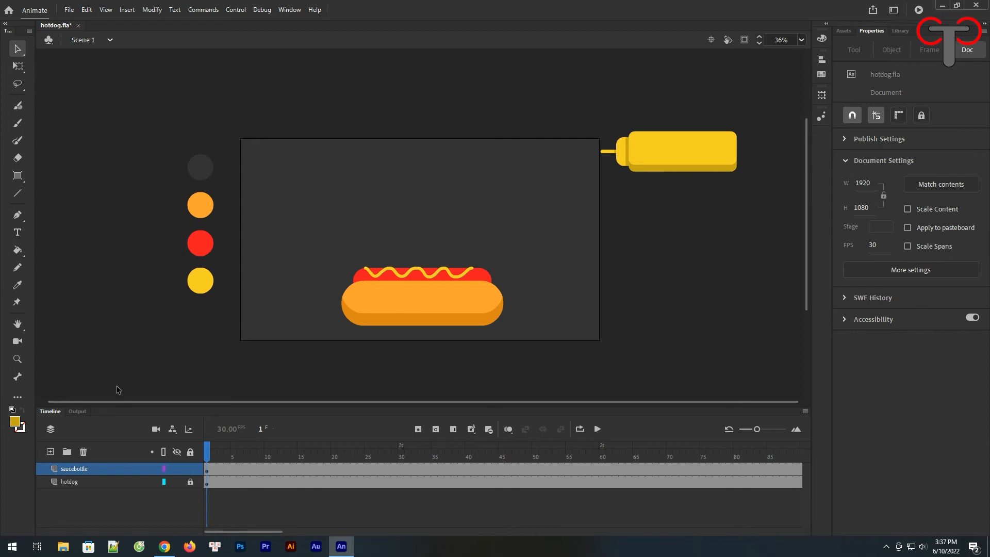
pyautogui.click(190, 481)
pyautogui.moveTo(224, 129); pyautogui.dragTo(121, 332)
pyautogui.press('Delete')
# Nudge the off-stage bottle right to about X 1974, and insert a keyframe at frame 15 of the saucebottle layer.
pyautogui.moveTo(667, 156); pyautogui.dragTo(677, 159)
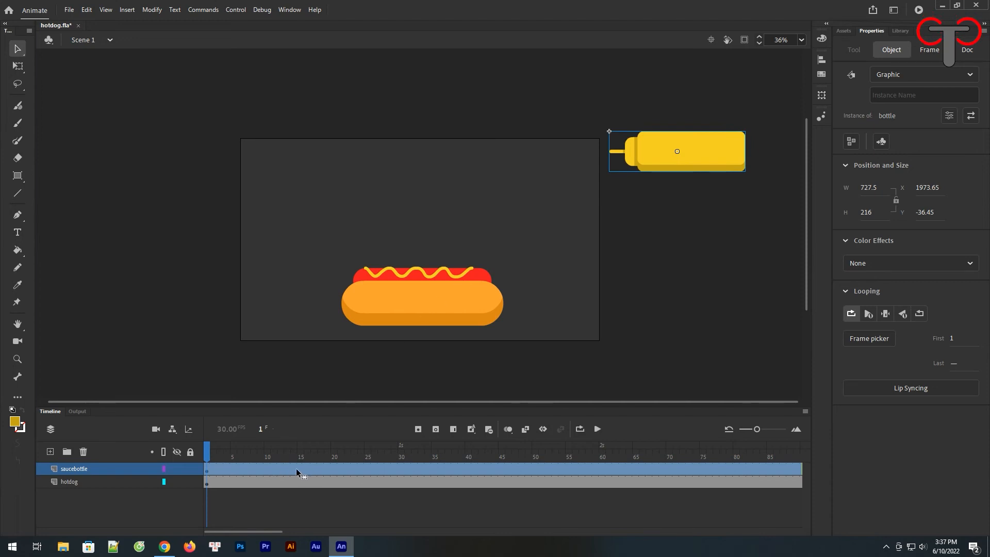
pyautogui.click(267, 468)
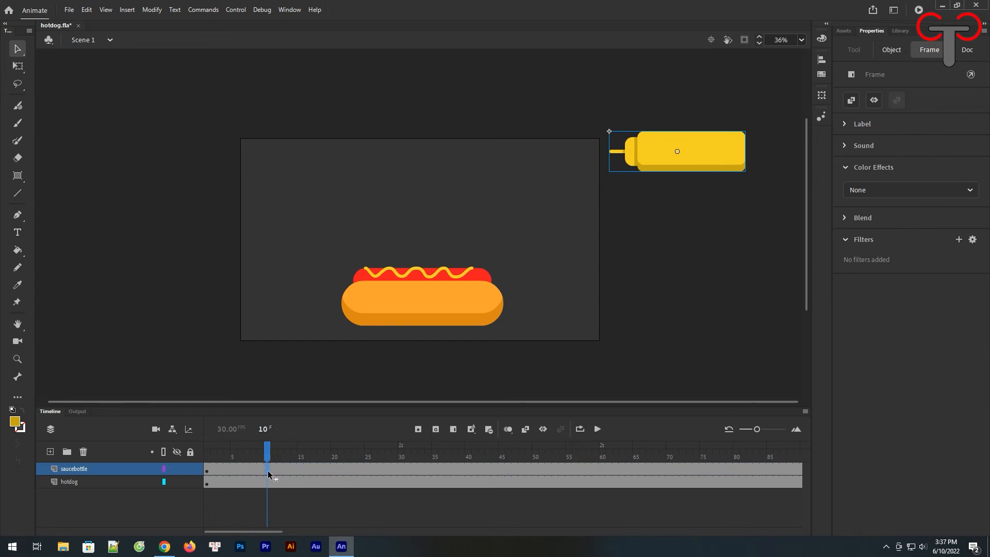
pyautogui.click(302, 468)
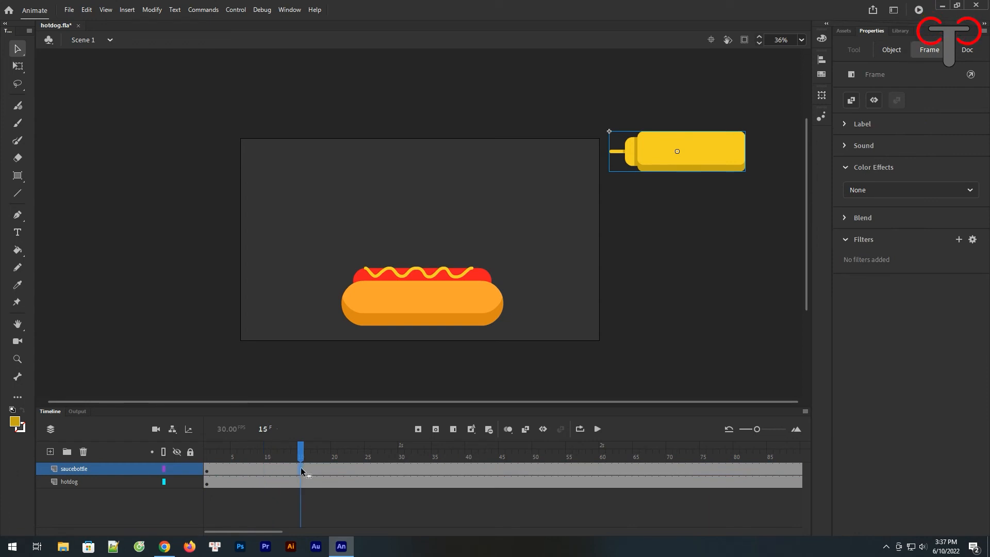
pyautogui.click(418, 429)
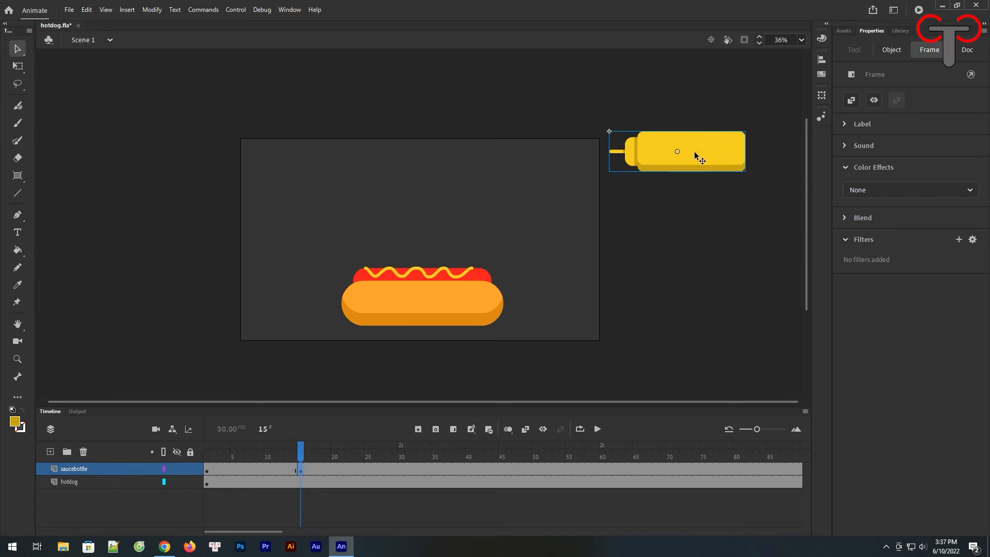
# Move the bottle's transformation point to the nozzle tip in the keyframes at frames 1 and 15.
pyautogui.click(207, 469)
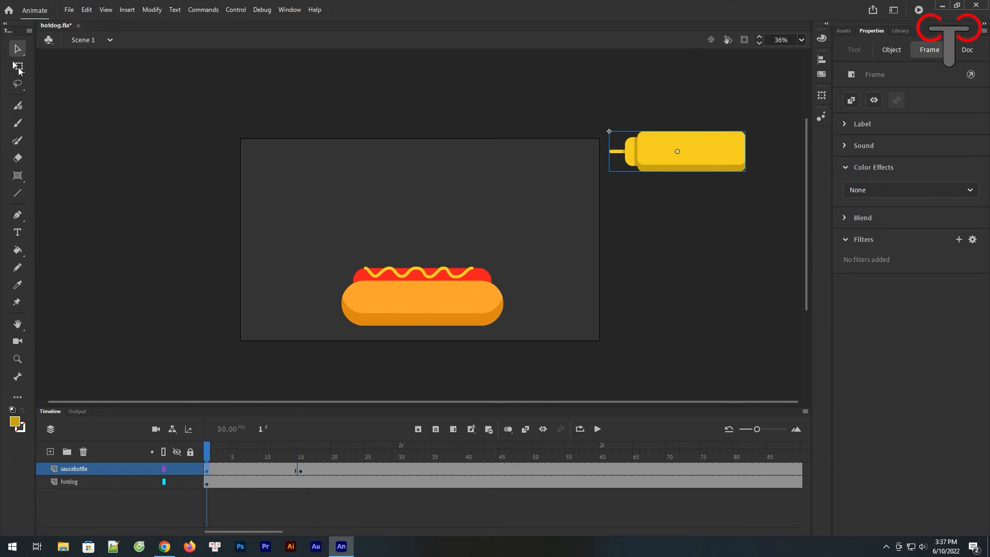
pyautogui.press('q')
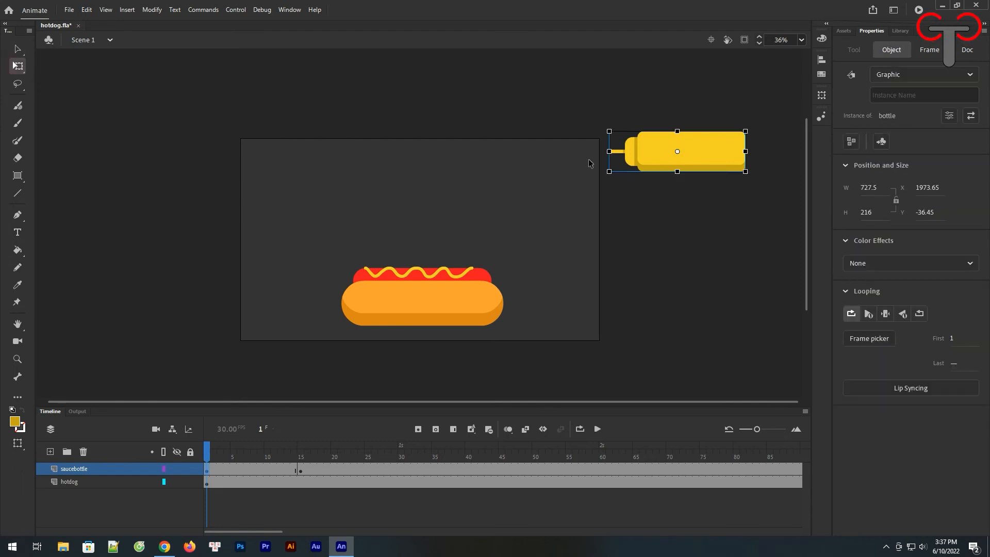
pyautogui.moveTo(616, 156); pyautogui.dragTo(609, 152)
pyautogui.click(301, 471)
pyautogui.click(679, 153)
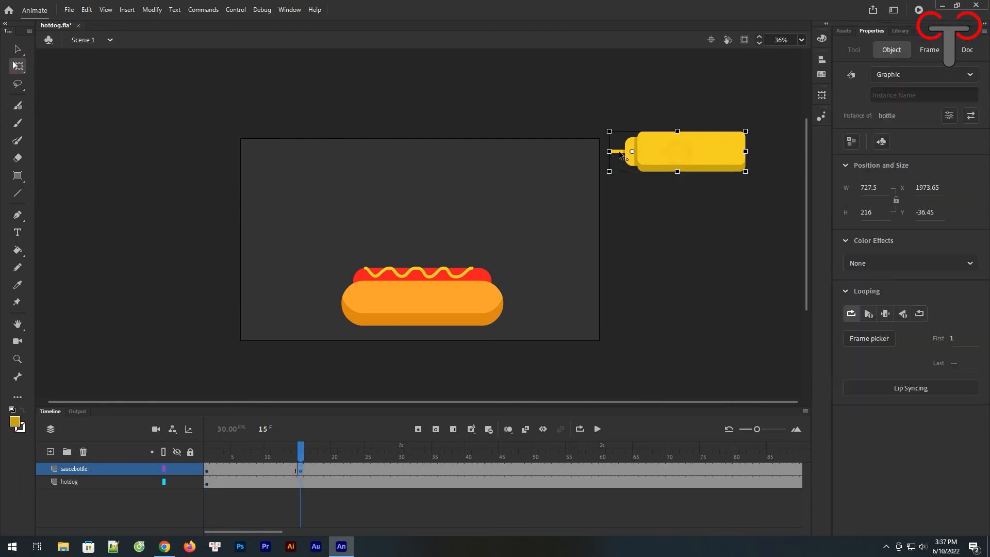
# At frame 15, place the bottle over the hot dog and tilt it so the nozzle tip meets the mustard line's left end.
pyautogui.moveTo(681, 159); pyautogui.dragTo(436, 264)
pyautogui.moveTo(508, 282); pyautogui.dragTo(475, 167)
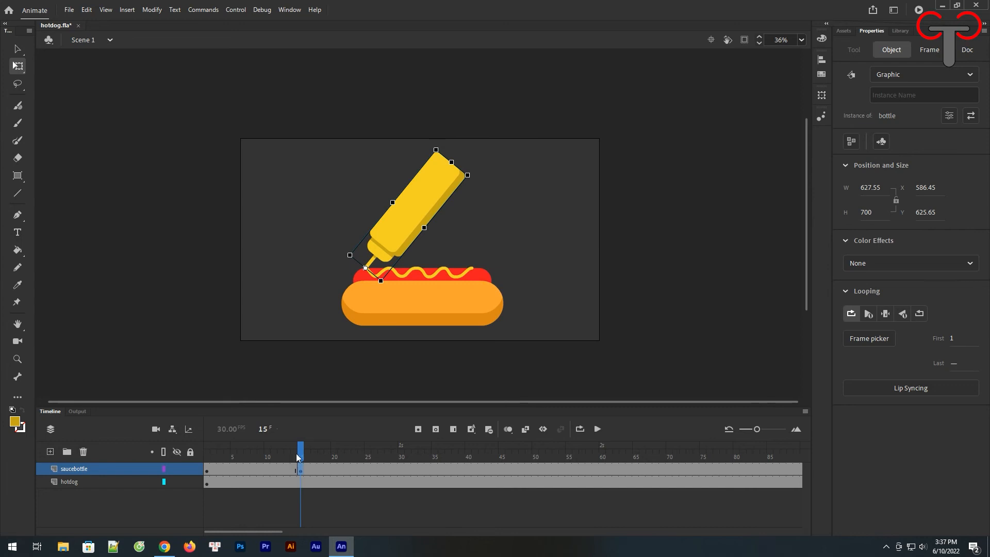
# Create a classic tween between frames 1 and 15 of the saucebottle layer and scrub through it to check the motion.
pyautogui.click(205, 468)
pyautogui.click(206, 469)
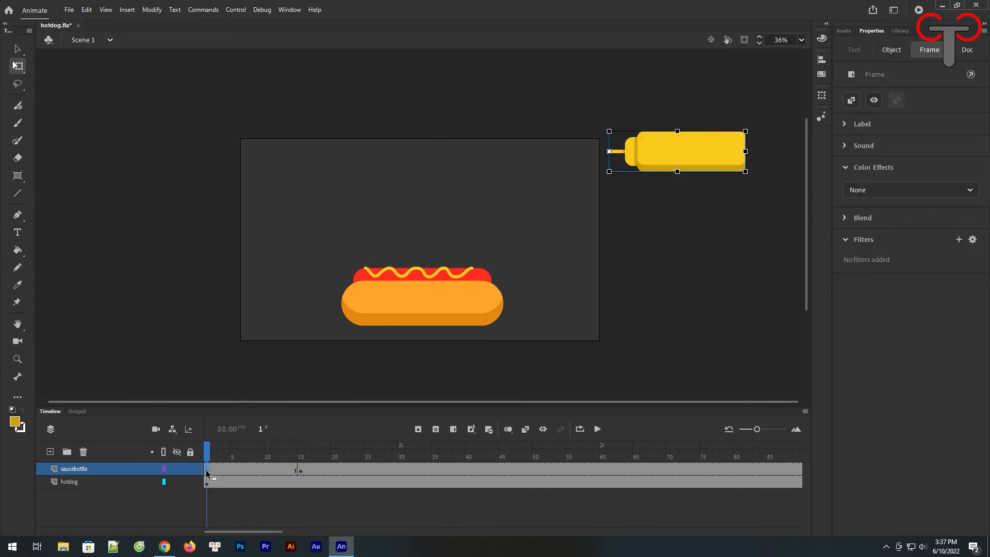
pyautogui.rightClick(246, 471)
pyautogui.click(302, 170)
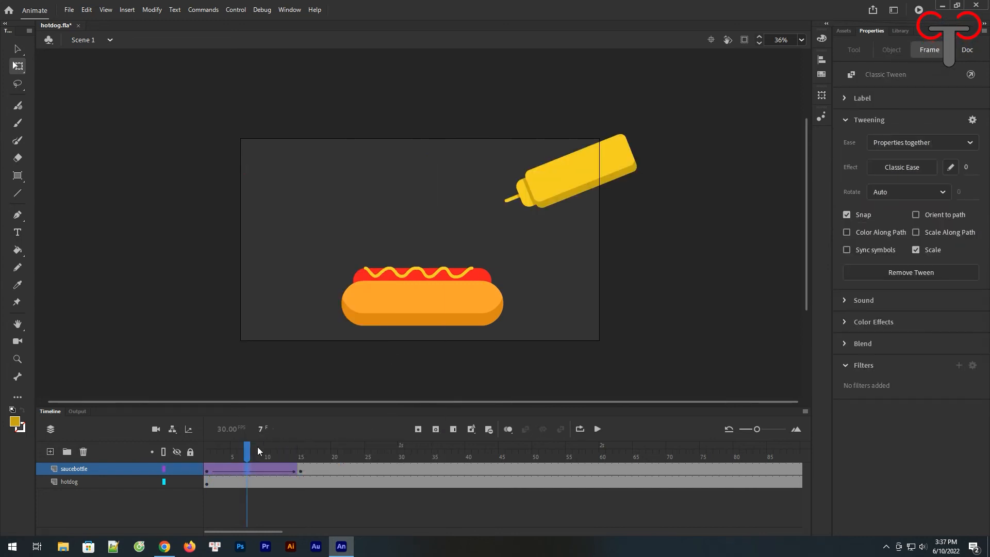
pyautogui.click(211, 457)
pyautogui.moveTo(210, 461); pyautogui.dragTo(301, 461)
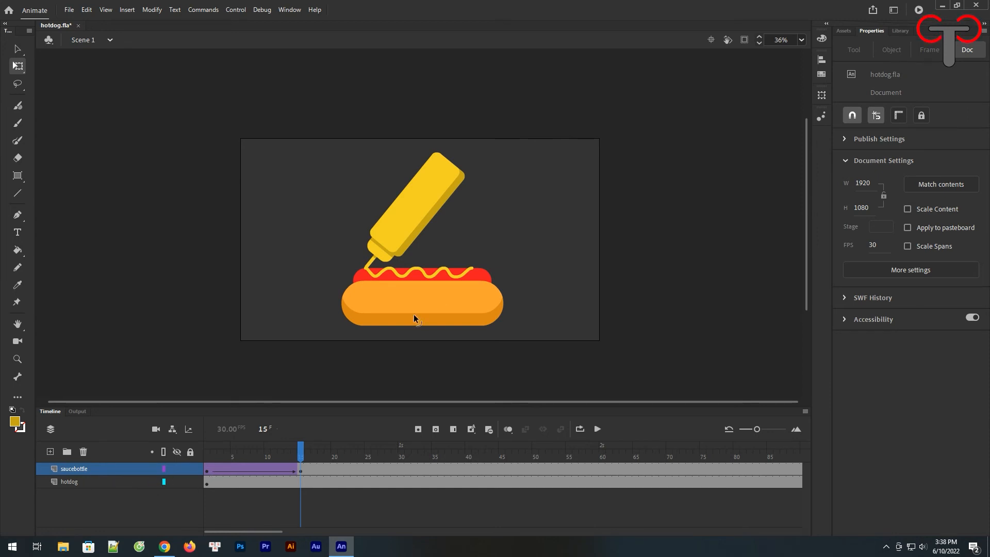
# Copy the wavy mustard line from the hotdog layer.
pyautogui.click(475, 267)
pyautogui.rightClick(436, 272)
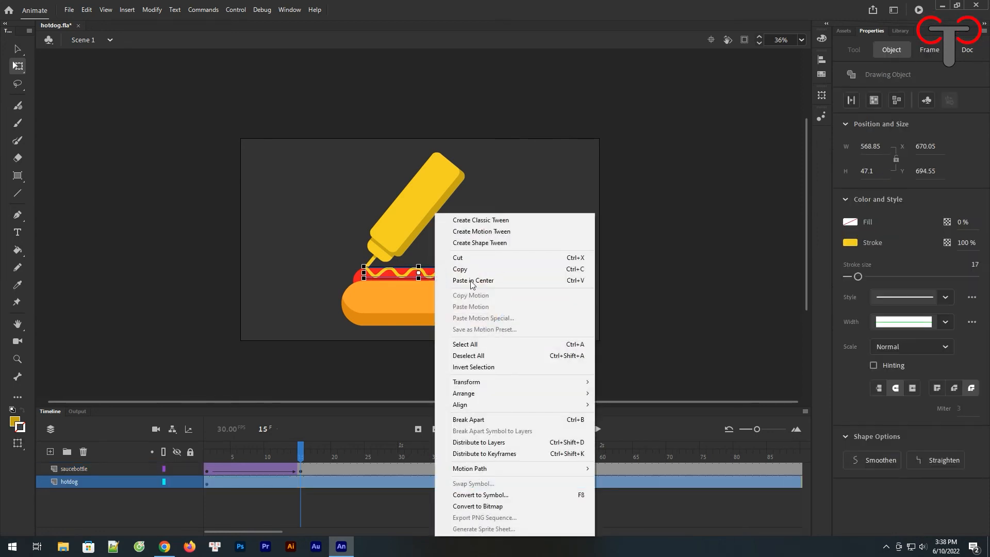
pyautogui.click(471, 281)
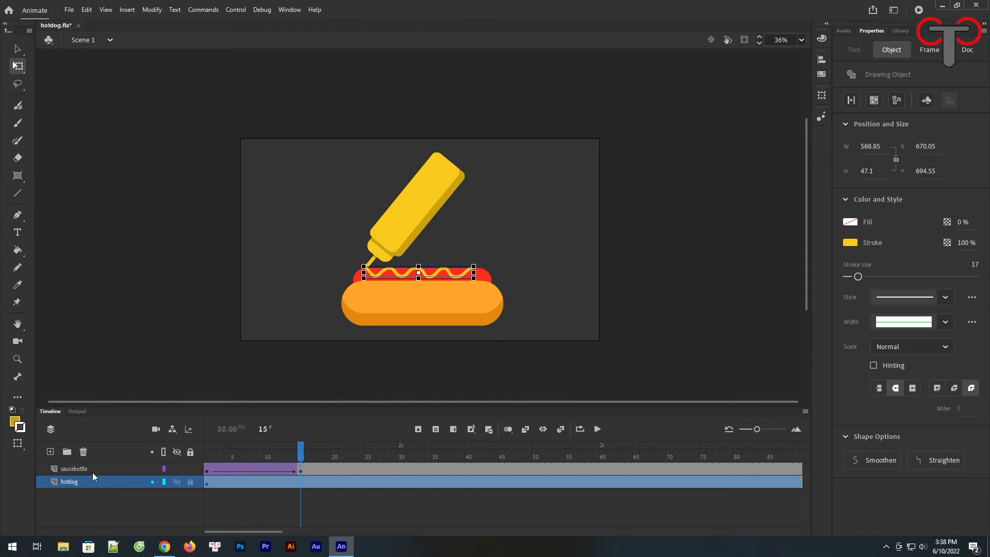
# Add a layer above saucebottle with a blank keyframe at frame 15 and paste the copied mustard line in place there.
pyautogui.click(93, 472)
pyautogui.click(50, 452)
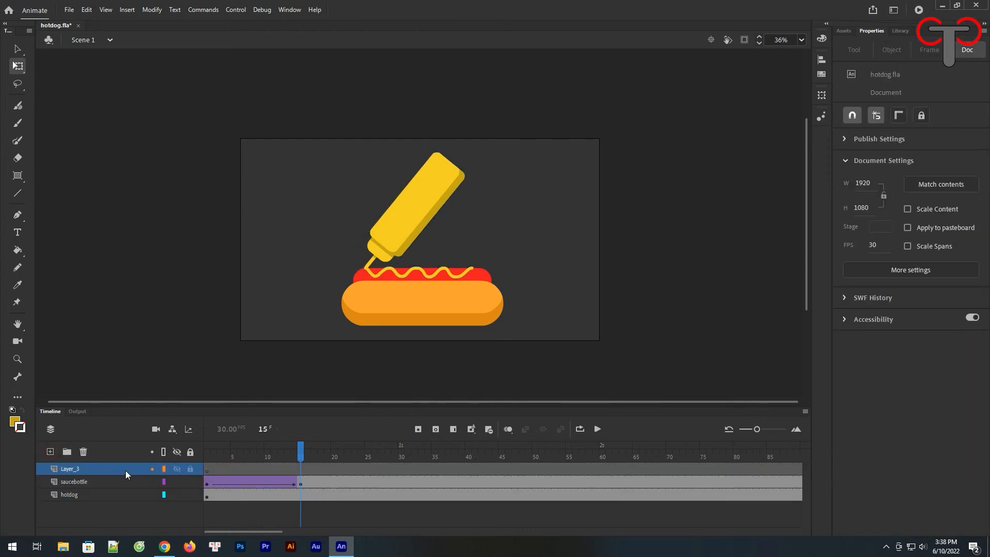
pyautogui.click(208, 472)
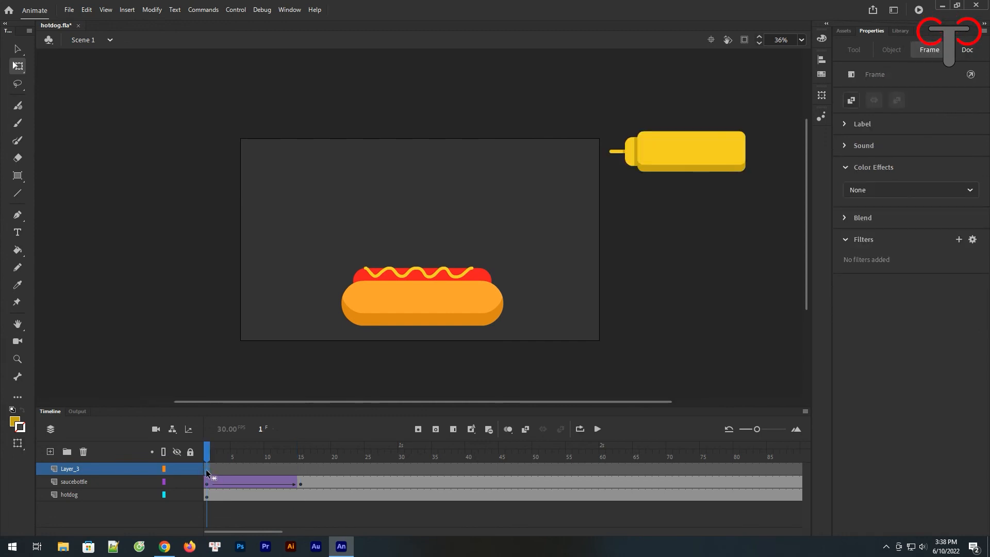
pyautogui.click(301, 470)
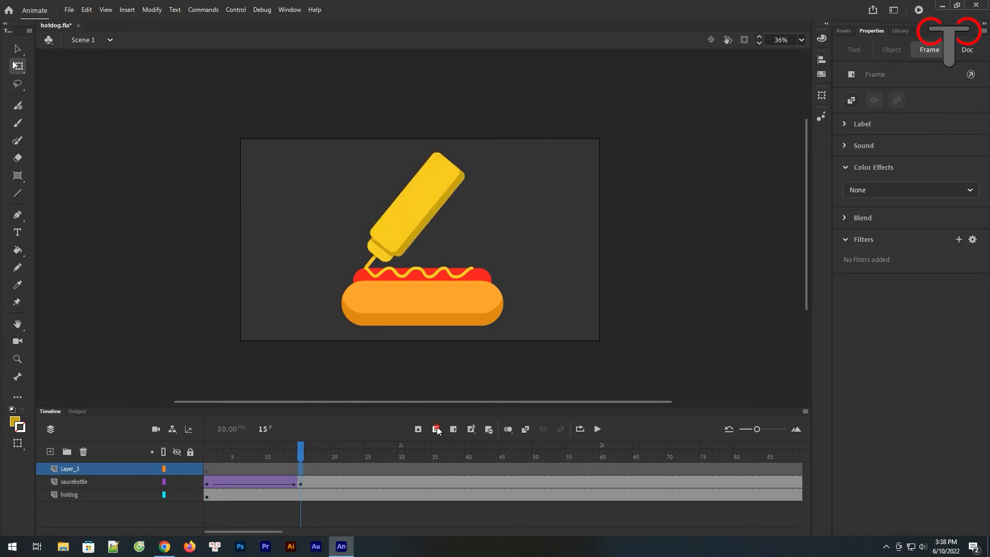
pyautogui.rightClick(555, 215)
pyautogui.click(590, 255)
# Set the pasted line's stroke size to 1 and its stroke colour to black.
pyautogui.click(975, 265)
pyautogui.write('1')
pyautogui.press('Return')
pyautogui.click(850, 242)
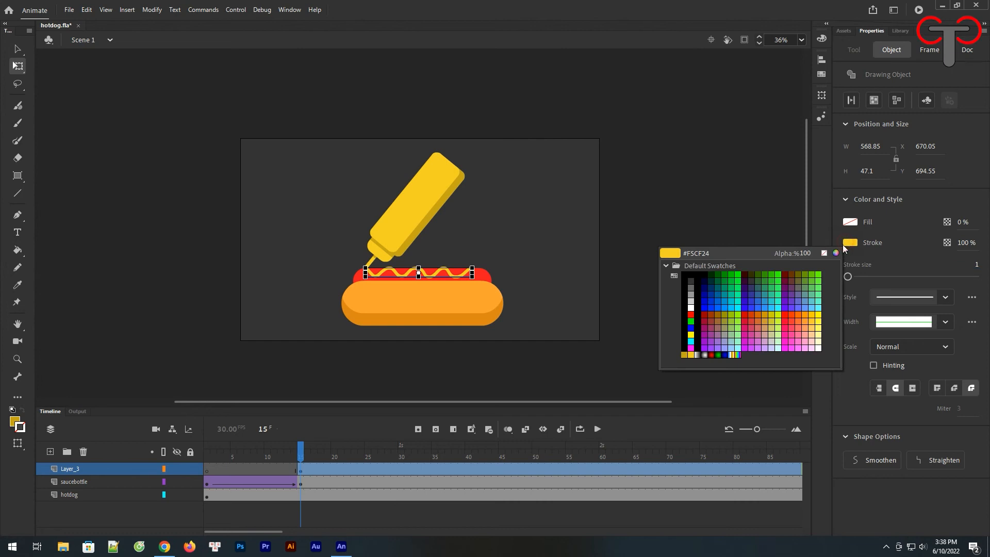
pyautogui.click(688, 271)
pyautogui.click(656, 254)
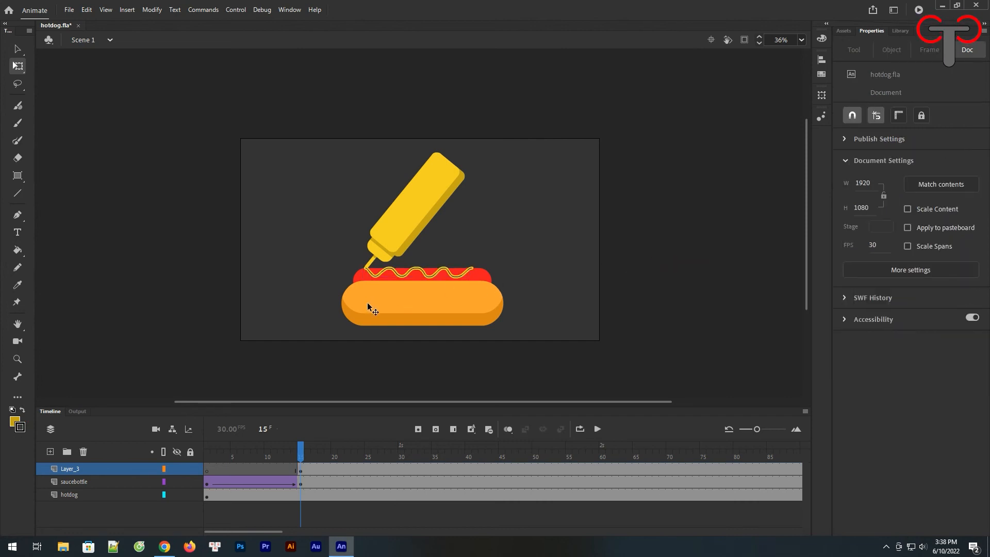
# Turn the new layer holding the thin black line into a guide layer.
pyautogui.click(302, 470)
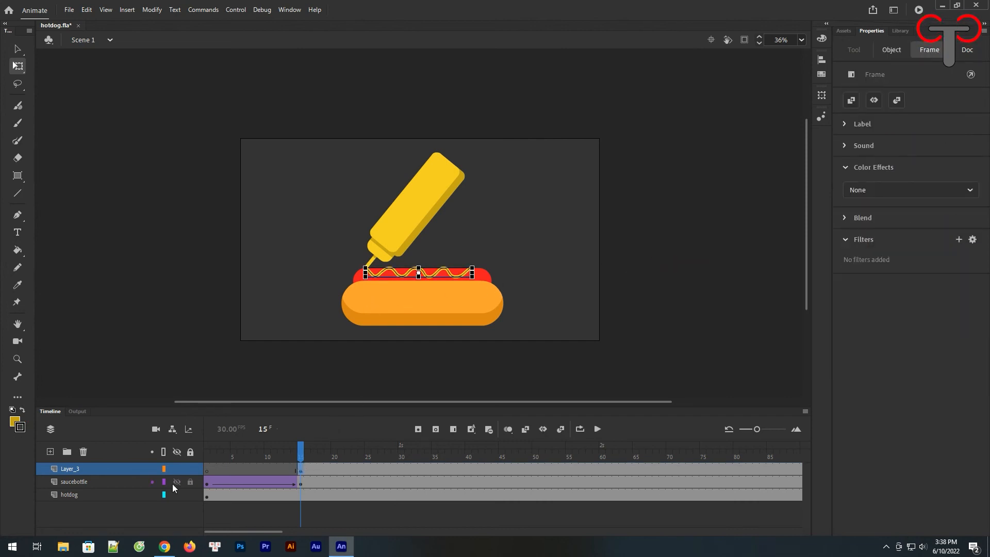
pyautogui.rightClick(103, 469)
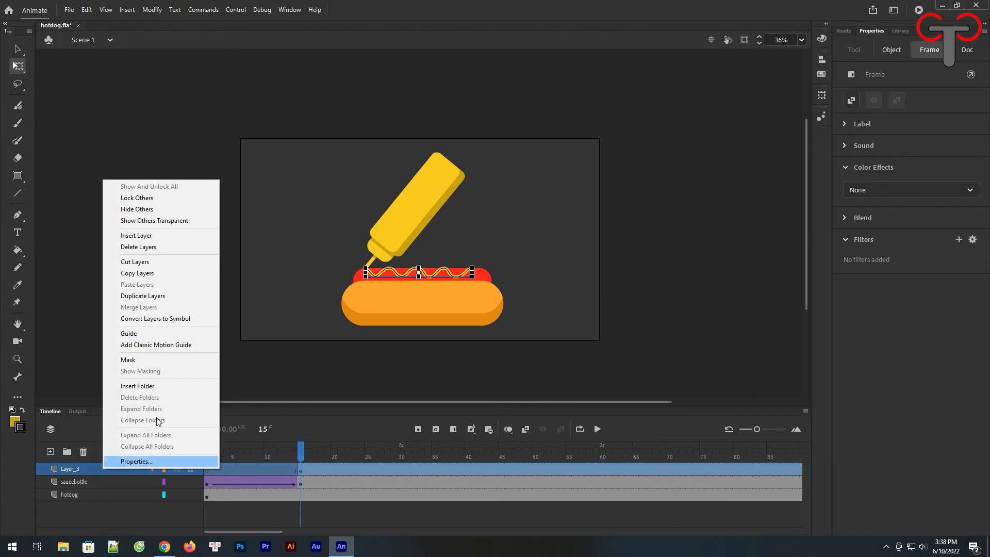
pyautogui.click(143, 335)
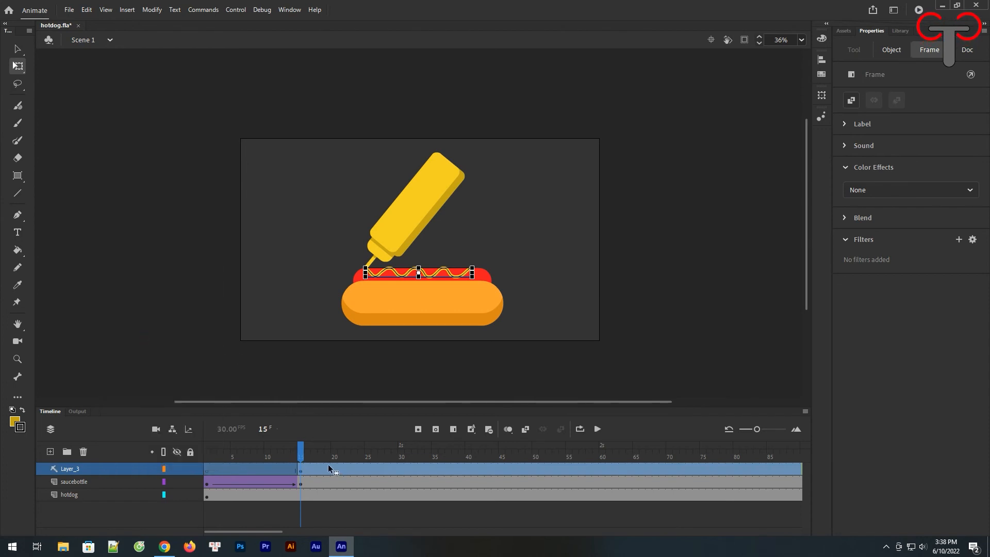
# Insert a keyframe at frame 60 of the saucebottle layer and move the bottle so its nozzle tip meets the guide line's right end.
pyautogui.click(300, 484)
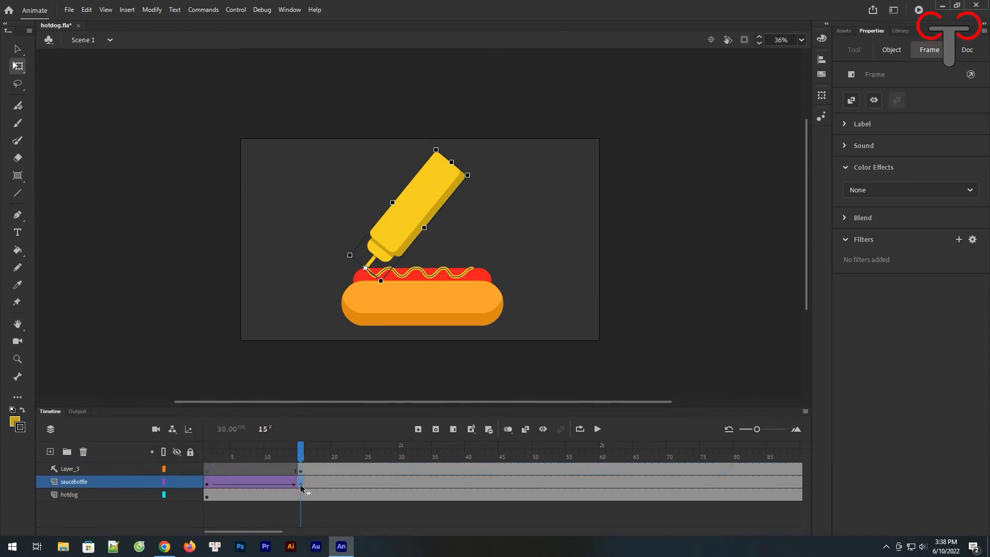
pyautogui.press('z')
pyautogui.moveTo(333, 232); pyautogui.dragTo(508, 288)
pyautogui.press('v')
pyautogui.click(414, 161)
pyautogui.click(263, 139)
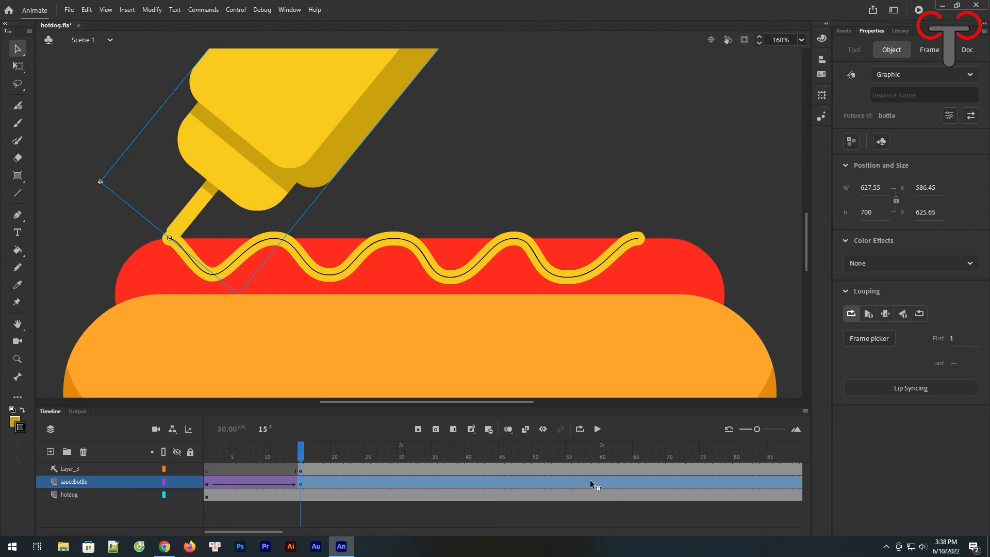
pyautogui.hotkey('ctrl', '-')
pyautogui.click(535, 483)
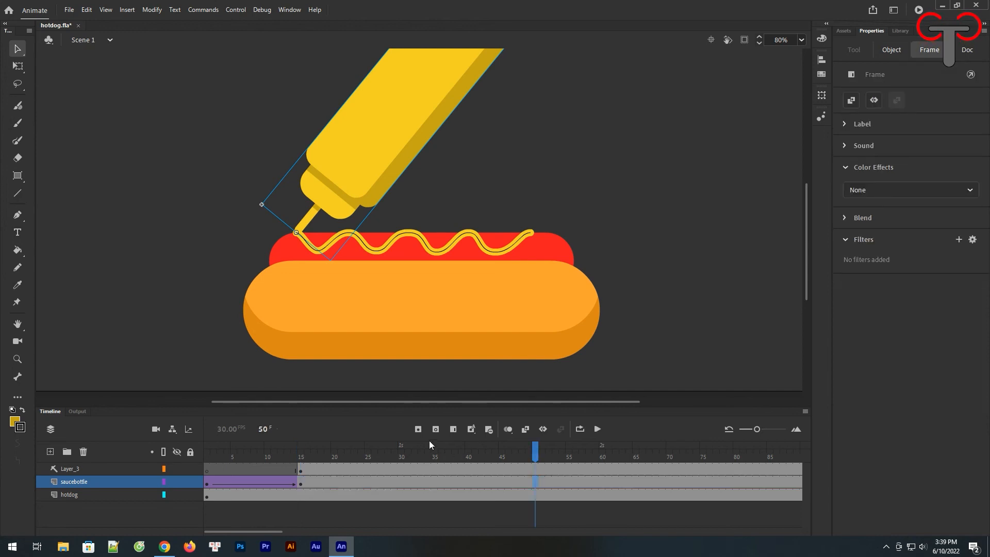
pyautogui.click(603, 481)
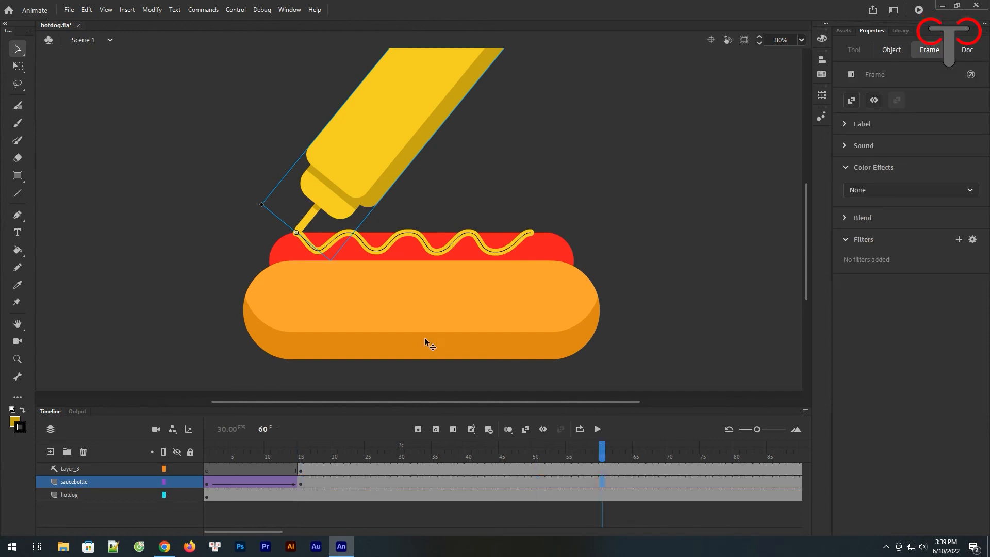
pyautogui.click(418, 430)
pyautogui.moveTo(346, 176); pyautogui.dragTo(579, 176)
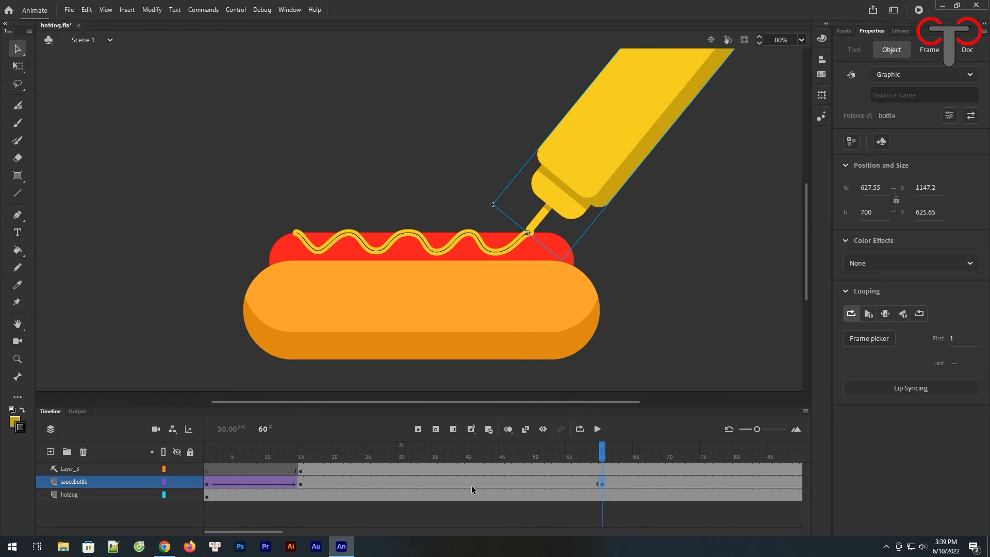
# Create a classic tween between frames 15 and 60, nest the saucebottle layer under the guide layer, and scrub through the motion.
pyautogui.rightClick(422, 482)
pyautogui.click(472, 180)
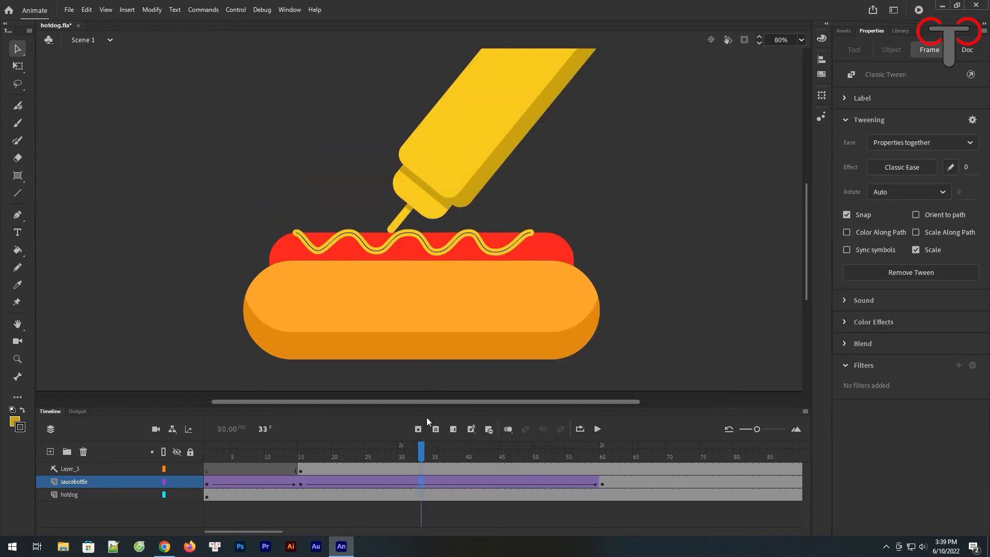
pyautogui.moveTo(422, 456); pyautogui.dragTo(401, 459)
pyautogui.moveTo(109, 485); pyautogui.dragTo(122, 476)
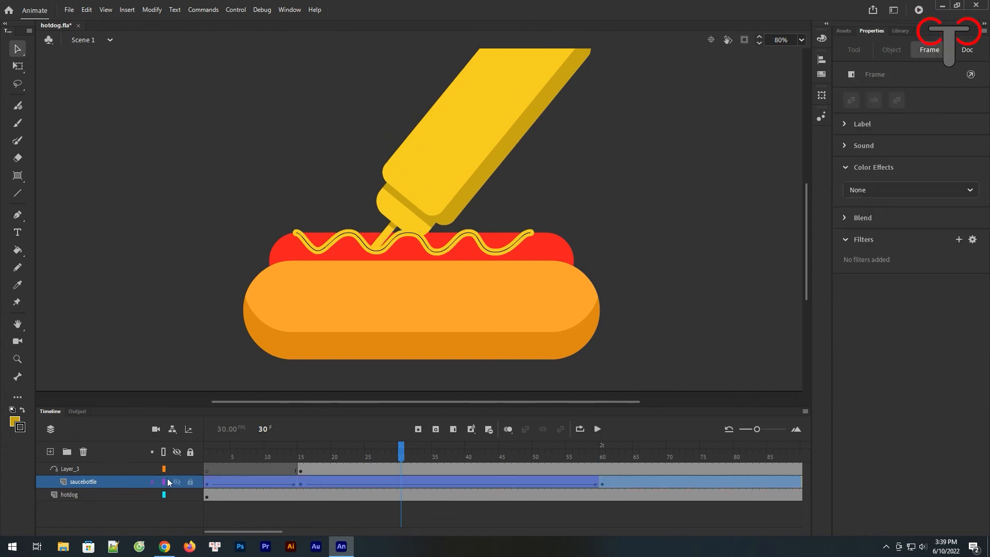
pyautogui.moveTo(398, 462); pyautogui.dragTo(628, 448)
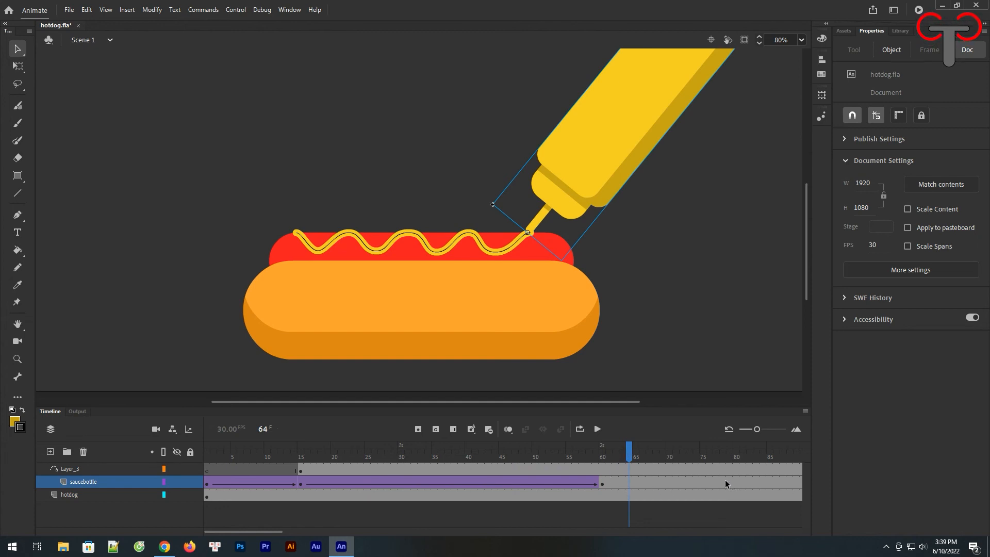
# Insert a keyframe at frame 75 of the saucebottle layer, move the bottle off the stage's right side and rotate it to horizontal.
pyautogui.hotkey('ctrl', '-')
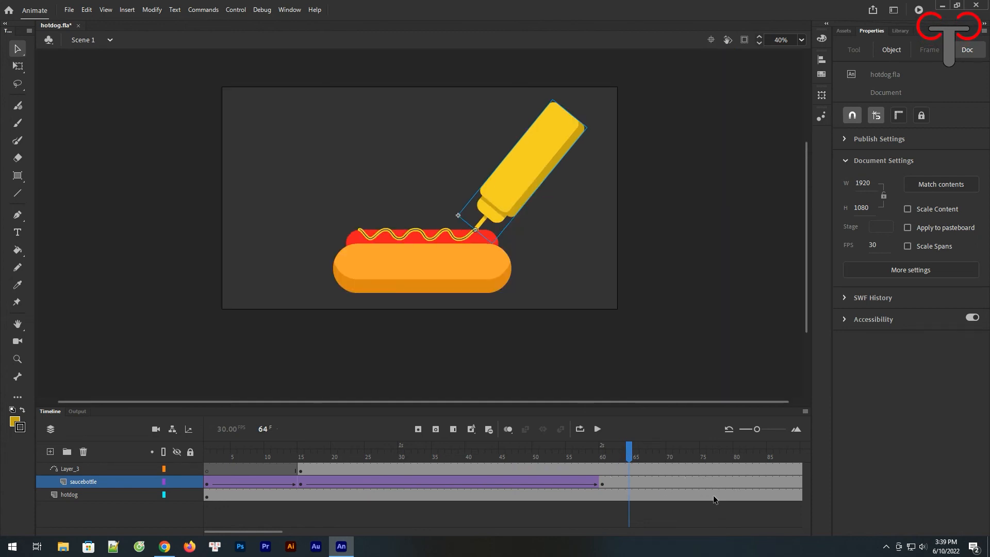
pyautogui.click(703, 482)
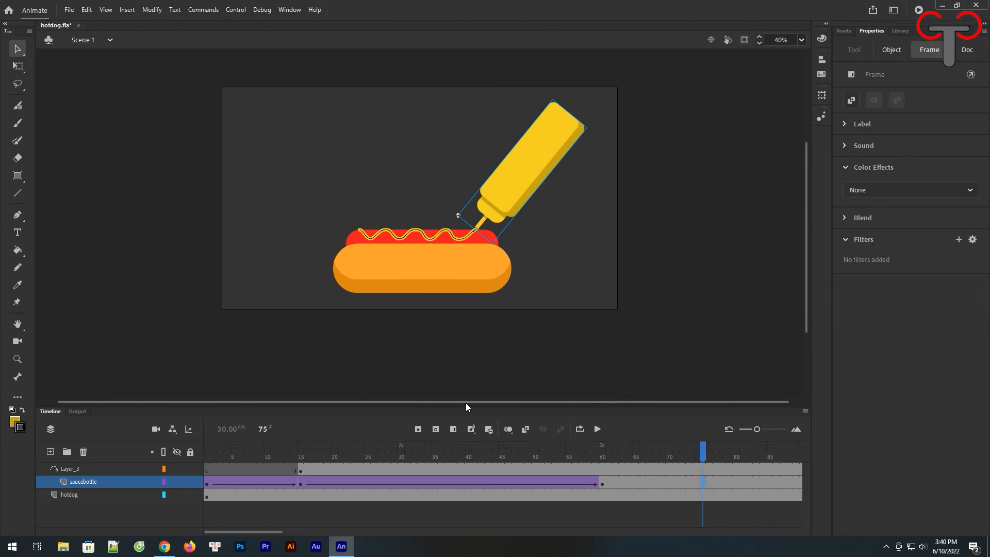
pyautogui.click(418, 431)
pyautogui.moveTo(553, 140); pyautogui.dragTo(664, 126)
pyautogui.click(17, 66)
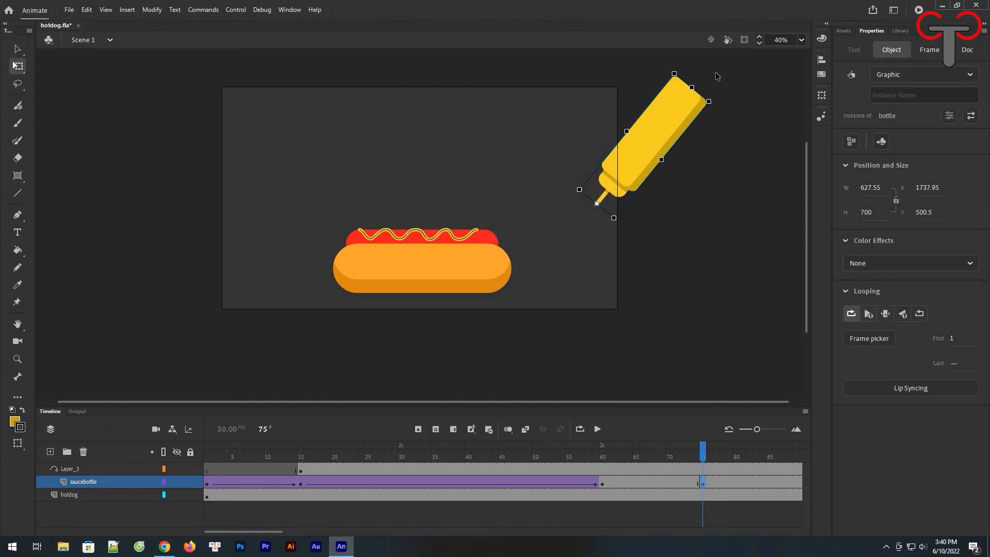
pyautogui.moveTo(713, 103); pyautogui.dragTo(741, 232)
pyautogui.moveTo(694, 197); pyautogui.dragTo(734, 116)
# Create a classic tween between frames 60 and 75 of the saucebottle layer and scrub through the bottle's exit.
pyautogui.rightClick(632, 484)
pyautogui.click(671, 181)
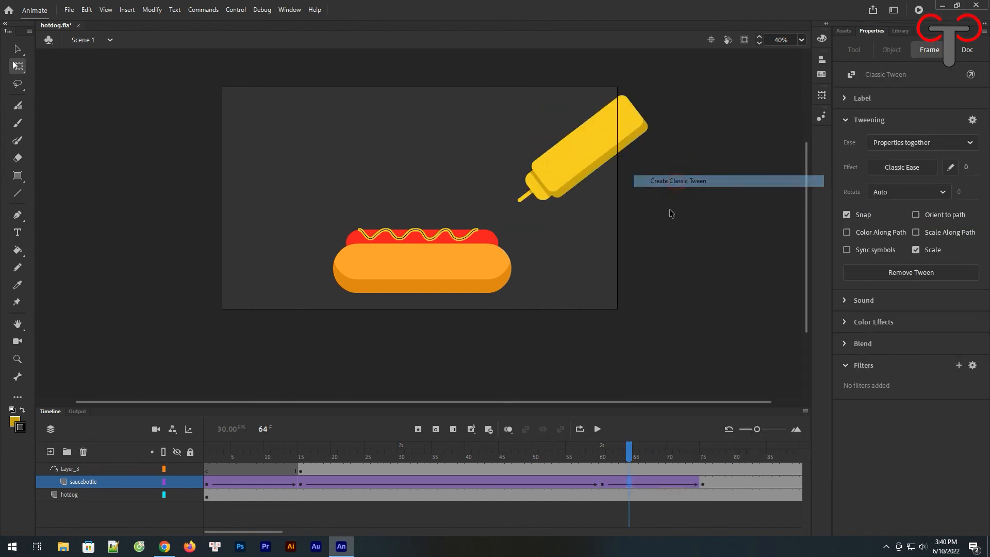
pyautogui.moveTo(632, 451); pyautogui.dragTo(727, 463)
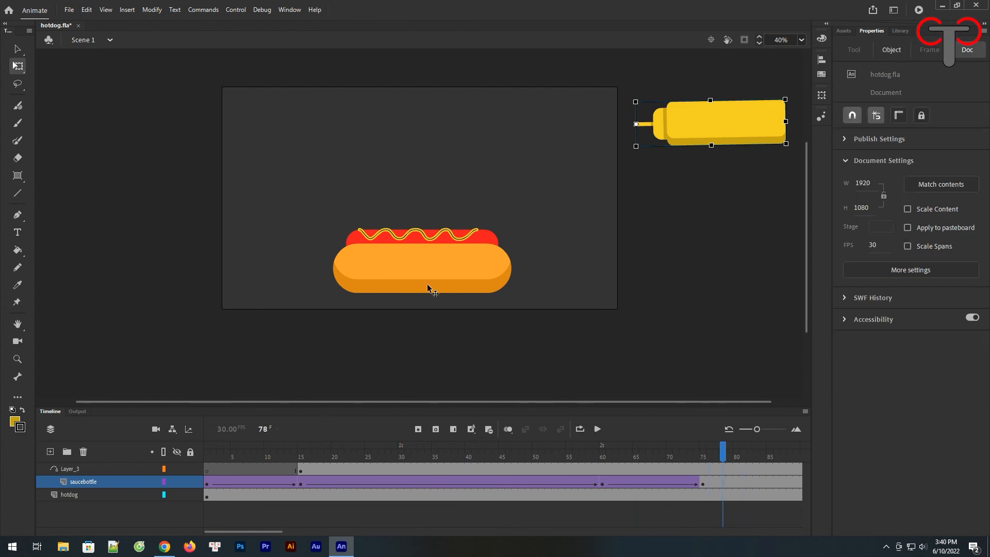
# Lock and hide the guide layer and the saucebottle layer.
pyautogui.click(411, 236)
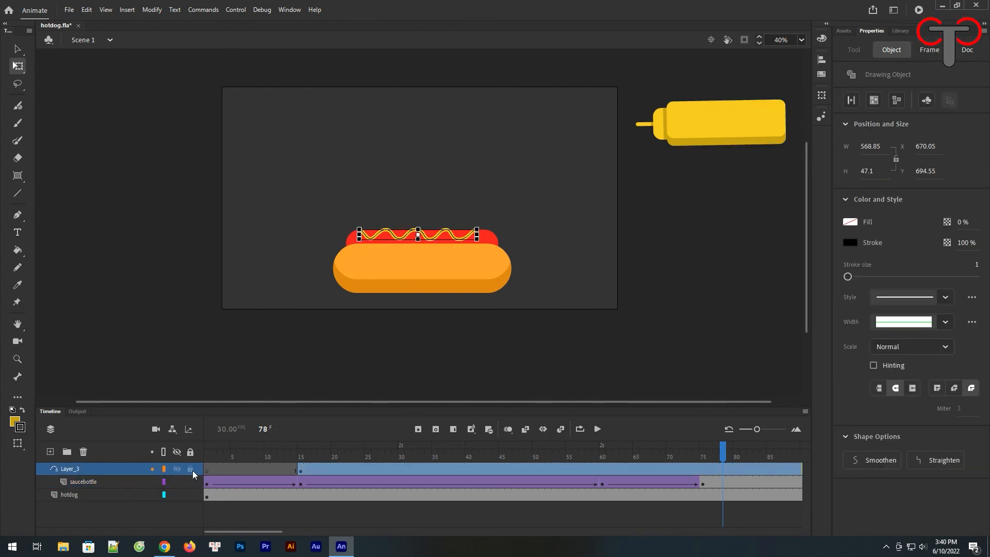
pyautogui.moveTo(190, 468); pyautogui.dragTo(190, 481)
pyautogui.click(643, 275)
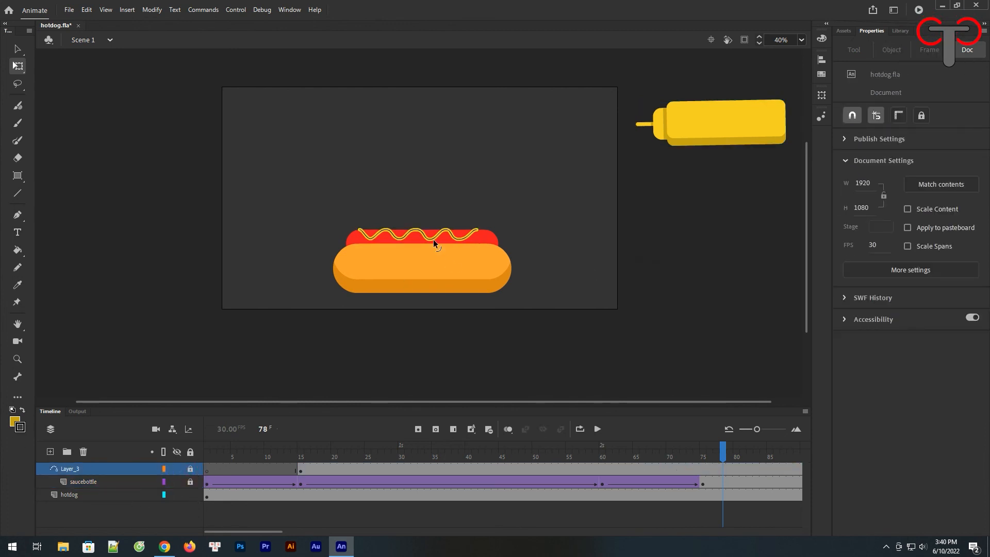
pyautogui.click(431, 238)
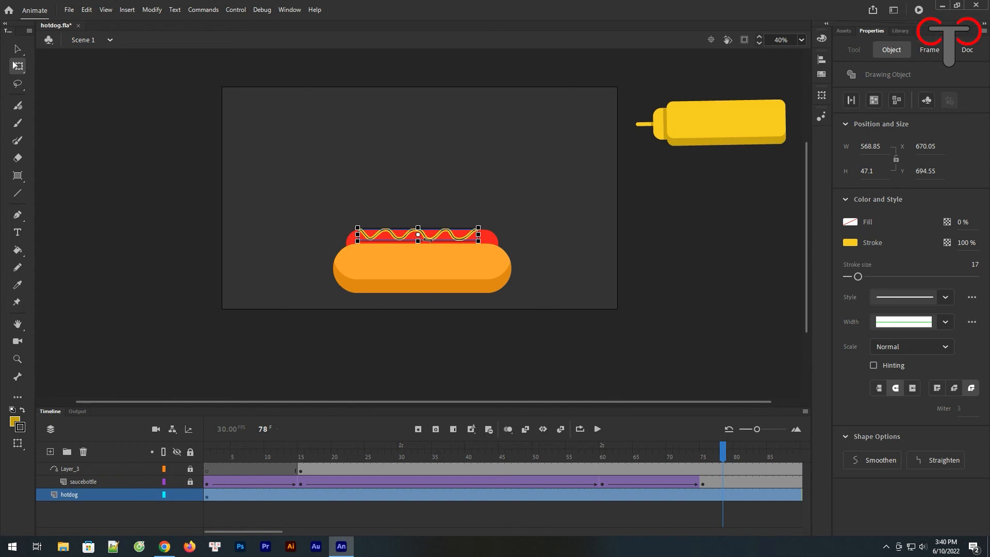
pyautogui.moveTo(177, 469); pyautogui.dragTo(177, 482)
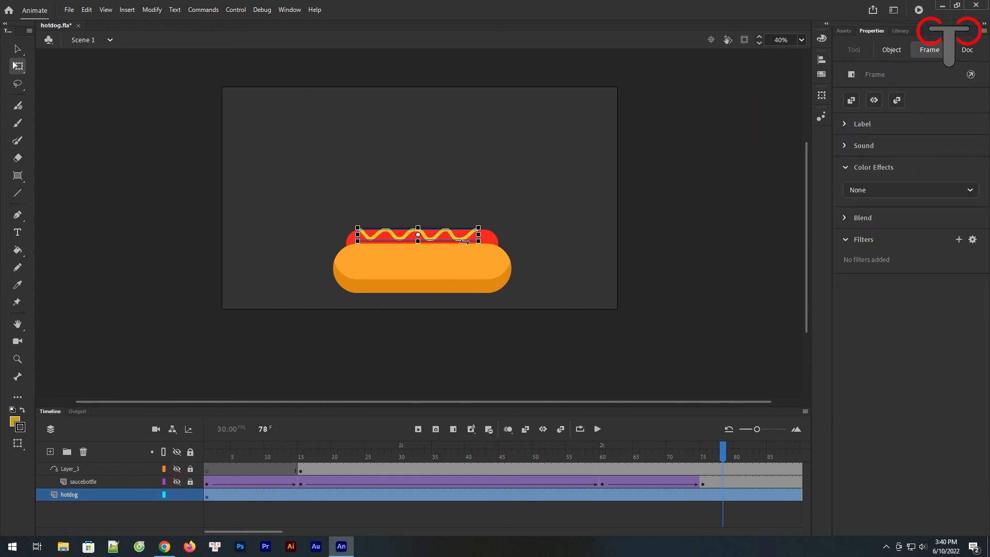
# Cut the thick yellow mustard line from the hotdog layer.
pyautogui.rightClick(434, 238)
pyautogui.click(388, 171)
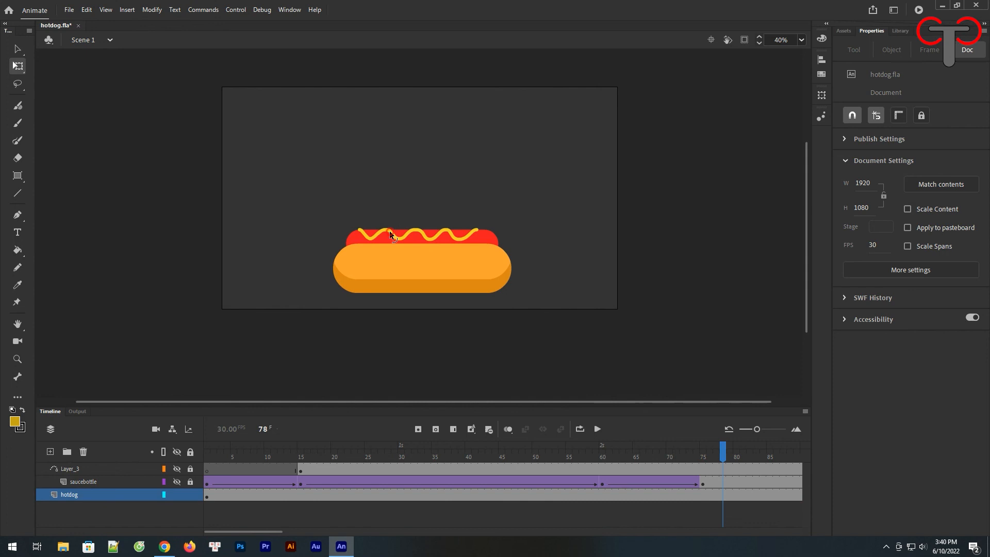
pyautogui.click(394, 236)
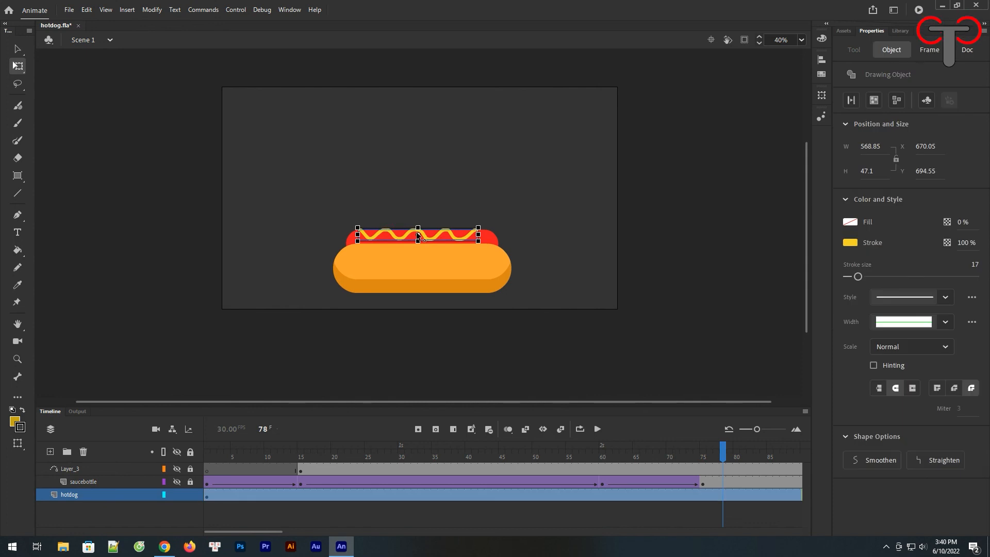
pyautogui.press('z')
pyautogui.moveTo(314, 184); pyautogui.dragTo(574, 303)
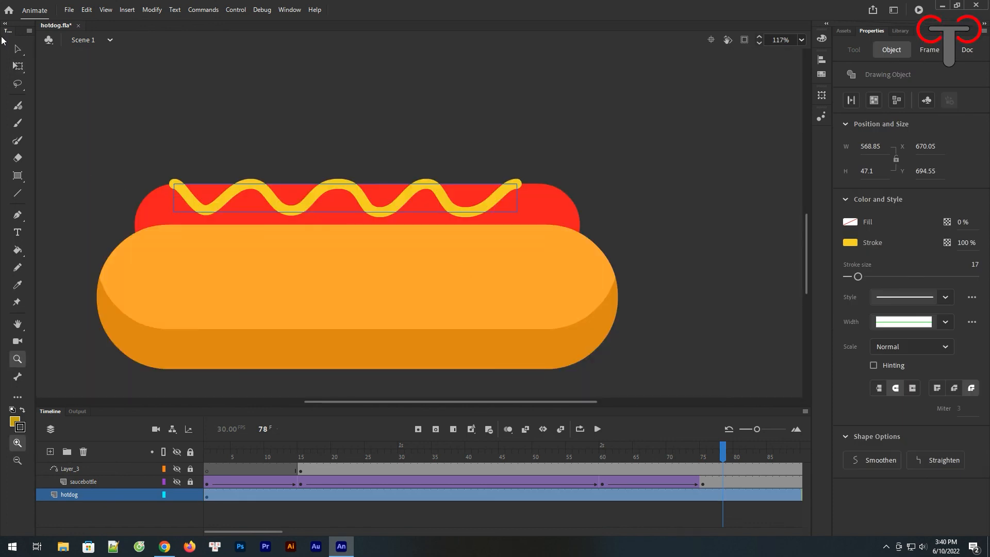
pyautogui.press('v')
pyautogui.rightClick(217, 206)
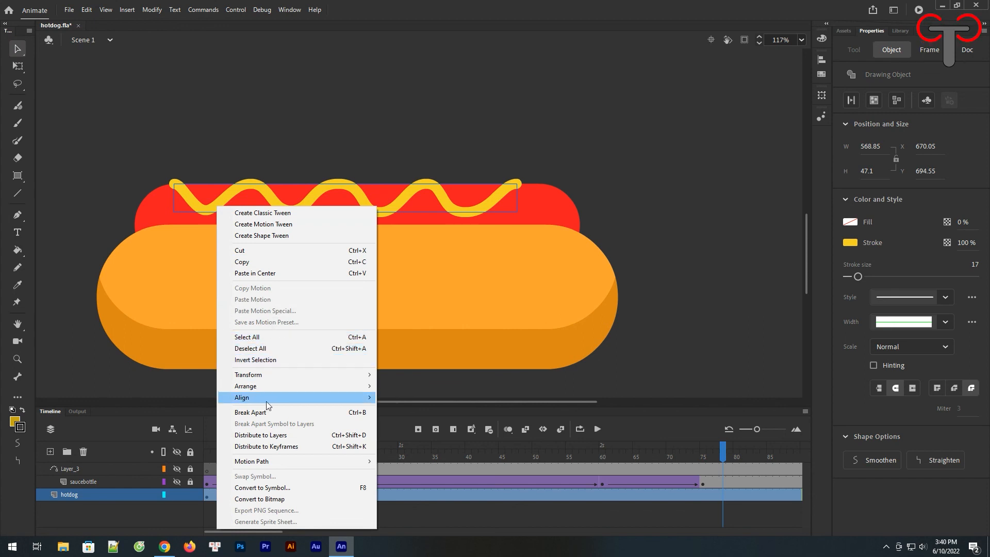
pyautogui.click(261, 250)
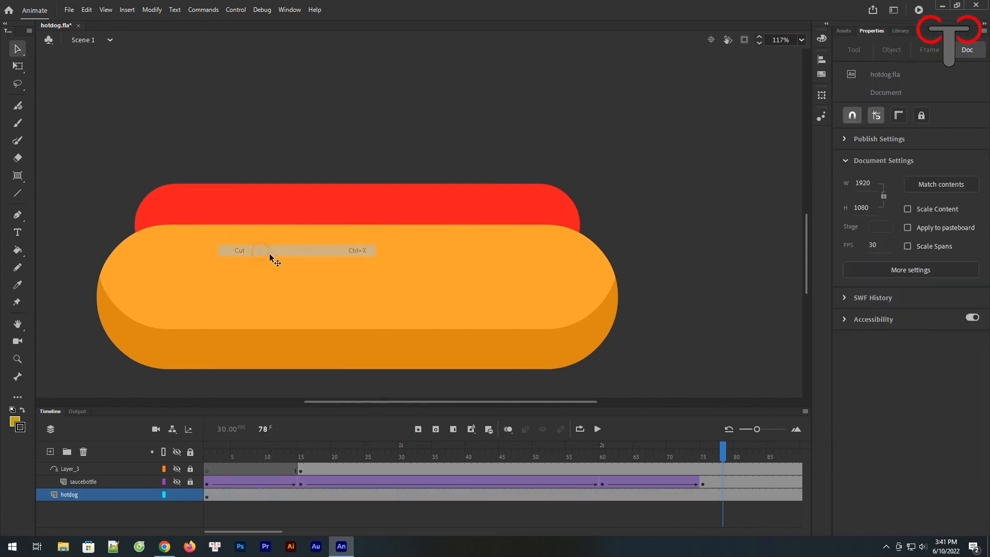
# Add a layer above hotdog with a blank keyframe at frame 15 and paste the mustard line in place there.
pyautogui.click(50, 452)
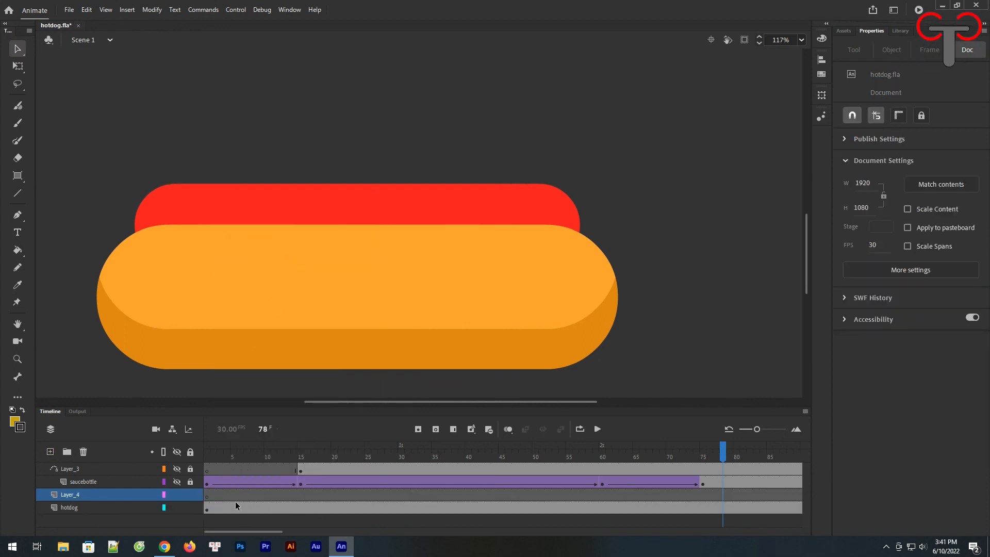
pyautogui.click(299, 494)
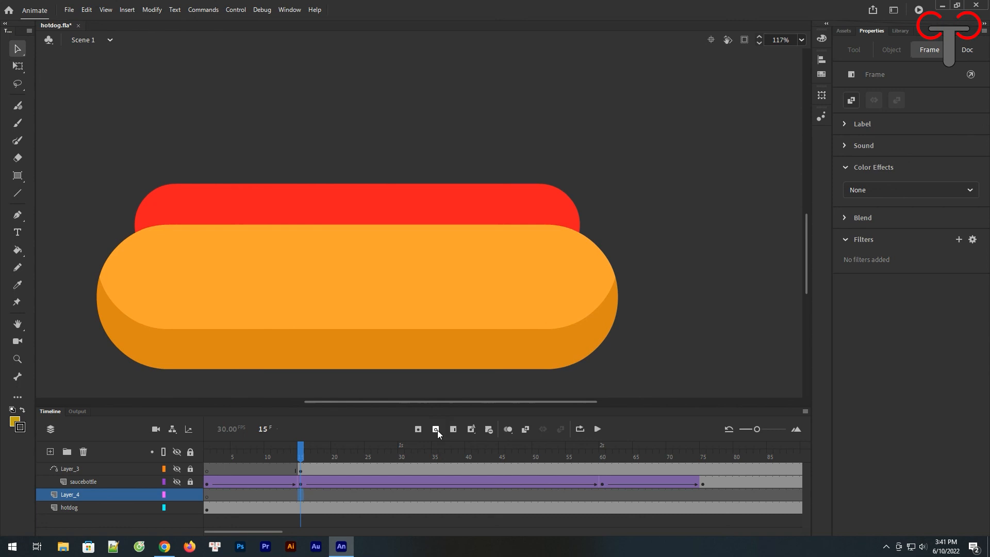
pyautogui.rightClick(680, 178)
pyautogui.click(734, 219)
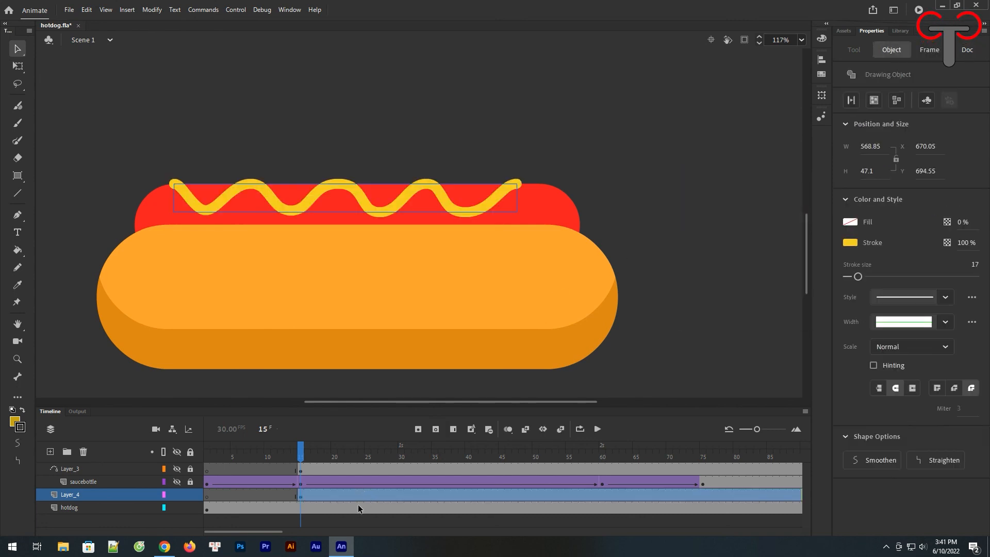
# Show the guide and saucebottle layers again and scrub the timeline to check the bottle against the mustard line.
pyautogui.hotkey('ctrl', '-')
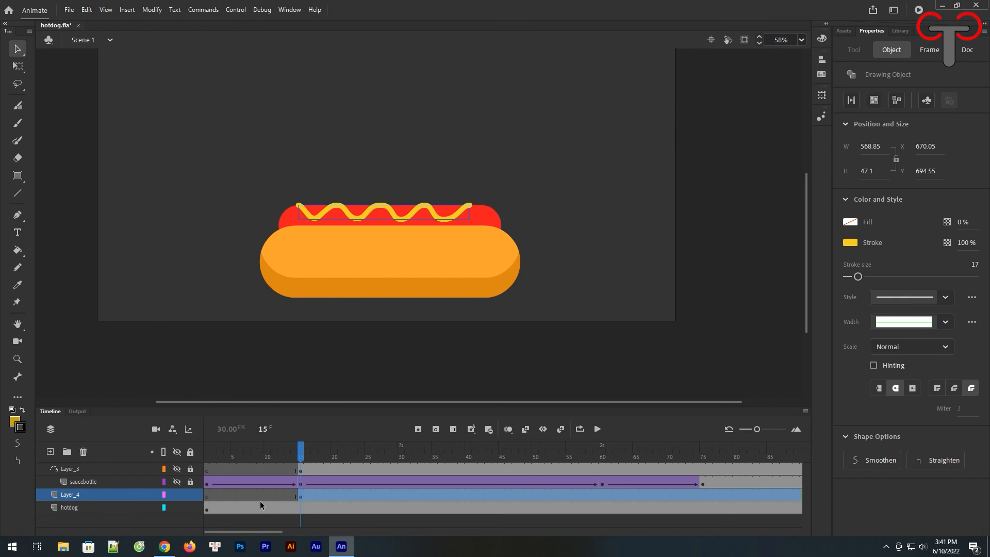
pyautogui.click(177, 480)
pyautogui.moveTo(301, 457); pyautogui.dragTo(636, 480)
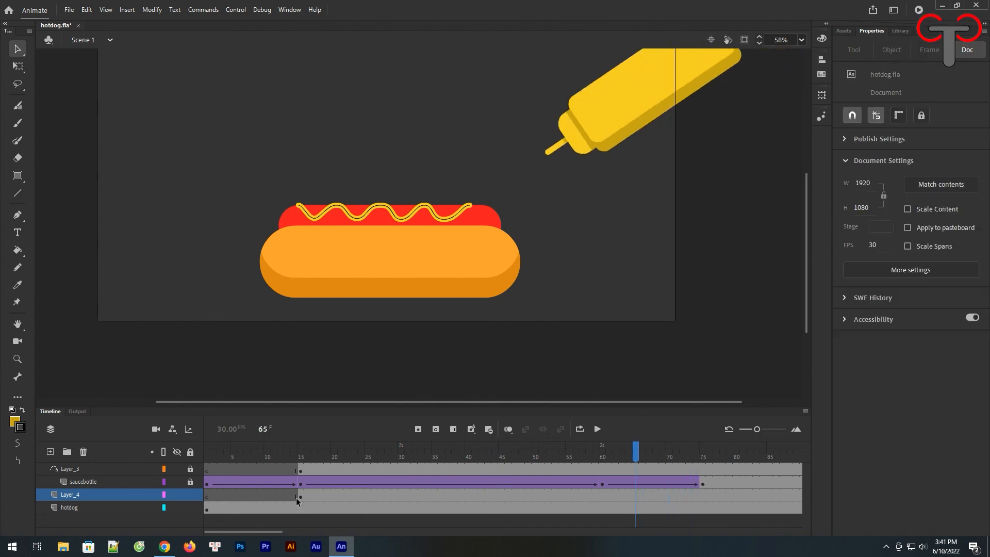
# Add a layer above the mustard line layer with a blank keyframe at frame 15.
pyautogui.click(50, 451)
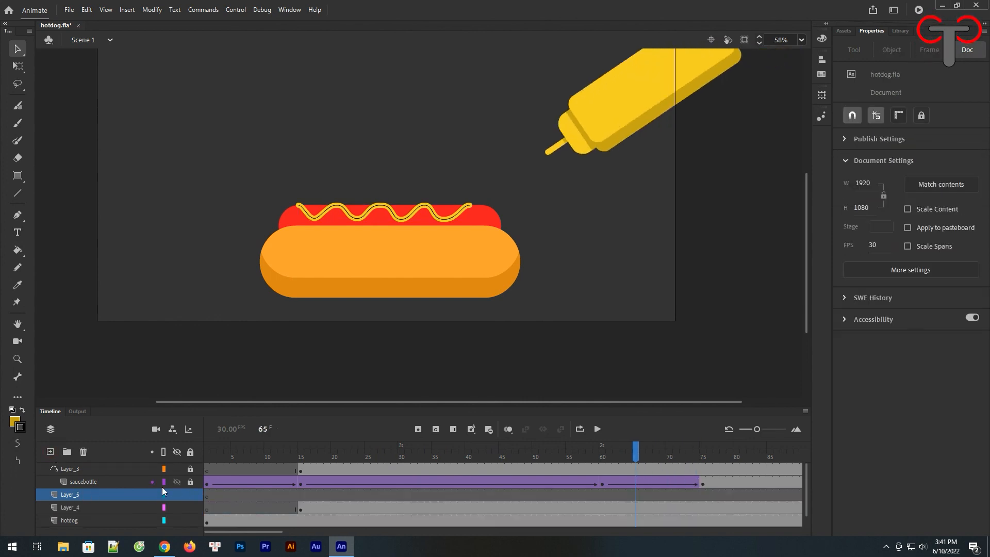
pyautogui.click(299, 497)
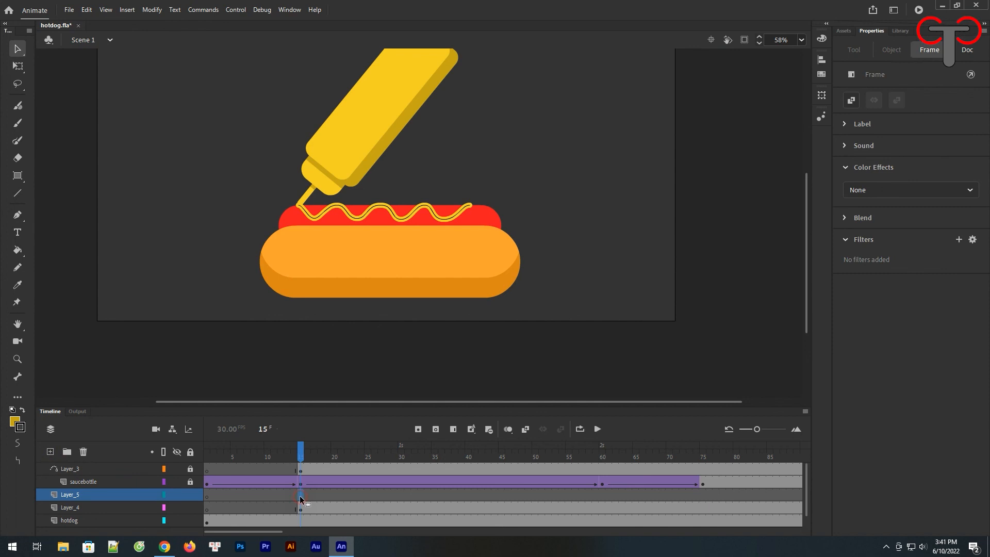
pyautogui.click(18, 175)
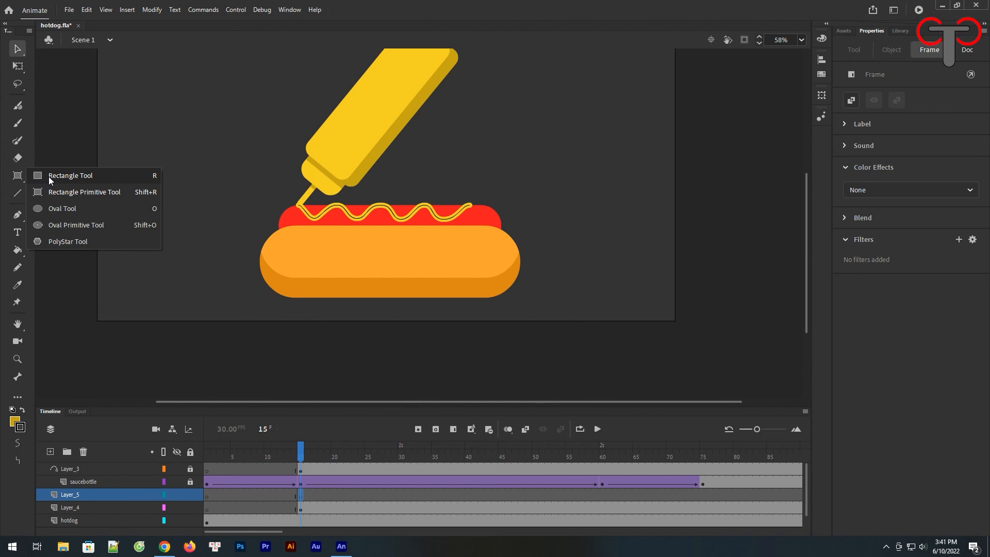
pyautogui.click(49, 177)
pyautogui.press('z')
pyautogui.moveTo(254, 183); pyautogui.dragTo(517, 277)
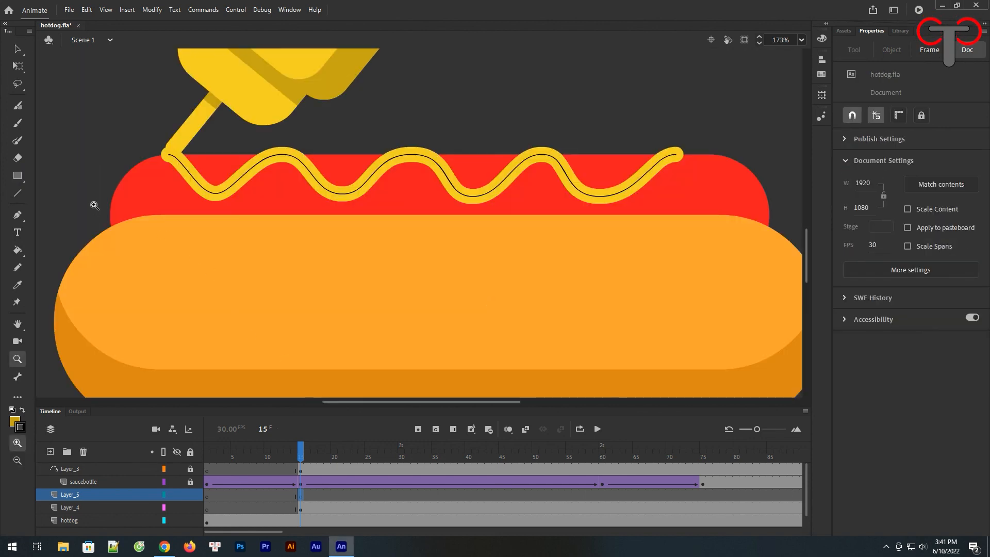
# Draw a dark green rectangle without stroke over the left end of the sausage, reaching the start of the mustard line.
pyautogui.click(17, 175)
pyautogui.moveTo(75, 129); pyautogui.dragTo(109, 215)
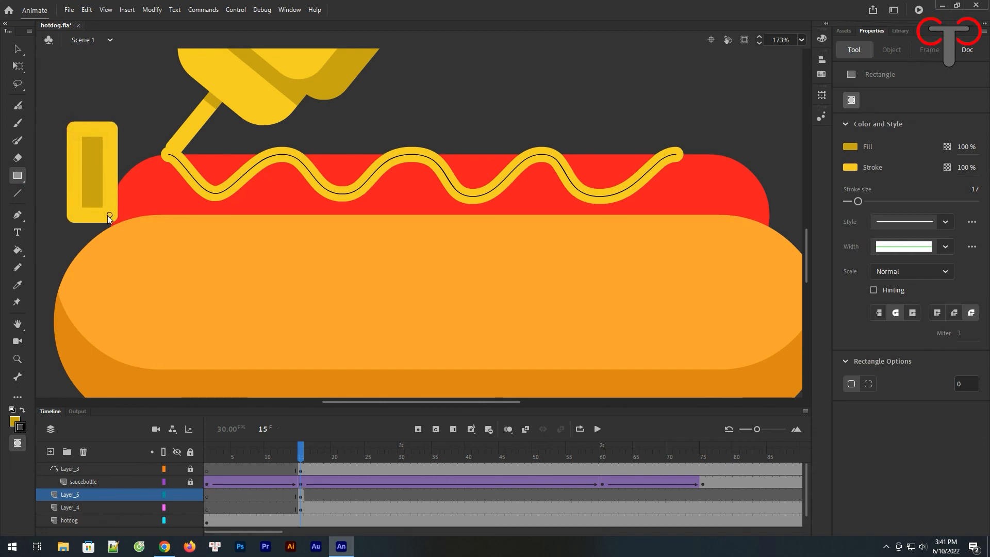
pyautogui.hotkey('ctrl', 'z')
pyautogui.click(20, 427)
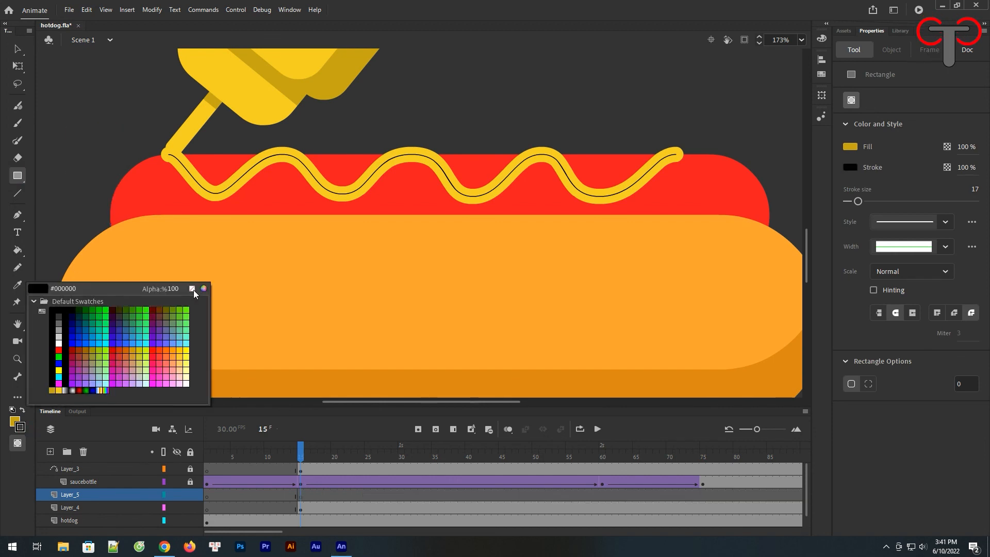
pyautogui.click(192, 290)
pyautogui.click(15, 421)
pyautogui.click(86, 310)
pyautogui.moveTo(96, 127)
pyautogui.mouseDown()
pyautogui.moveTo(130, 239)
pyautogui.moveTo(174, 241)
pyautogui.mouseUp()
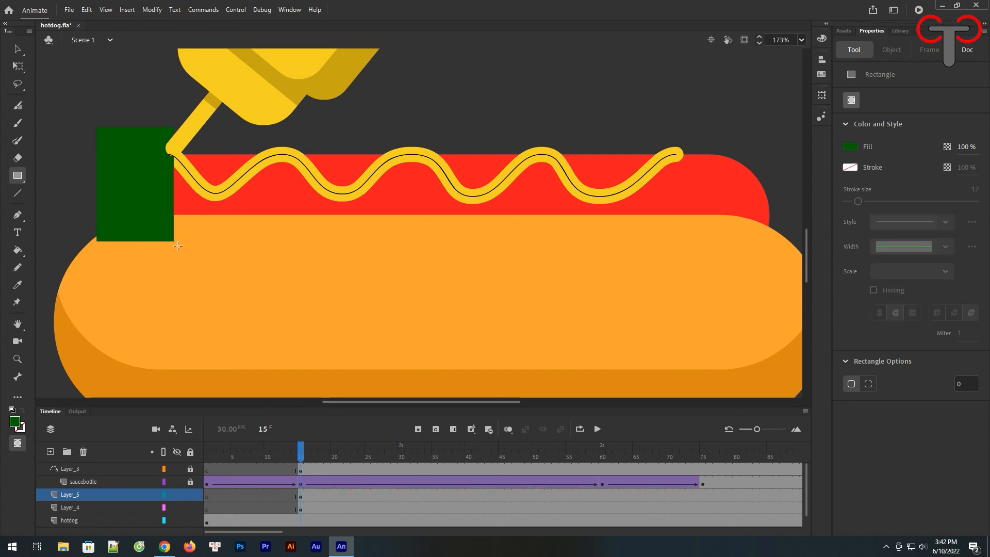
# Insert a keyframe at frame 60 on the rectangle layer and widen the rectangle rightward to cover the whole mustard line.
pyautogui.click(603, 495)
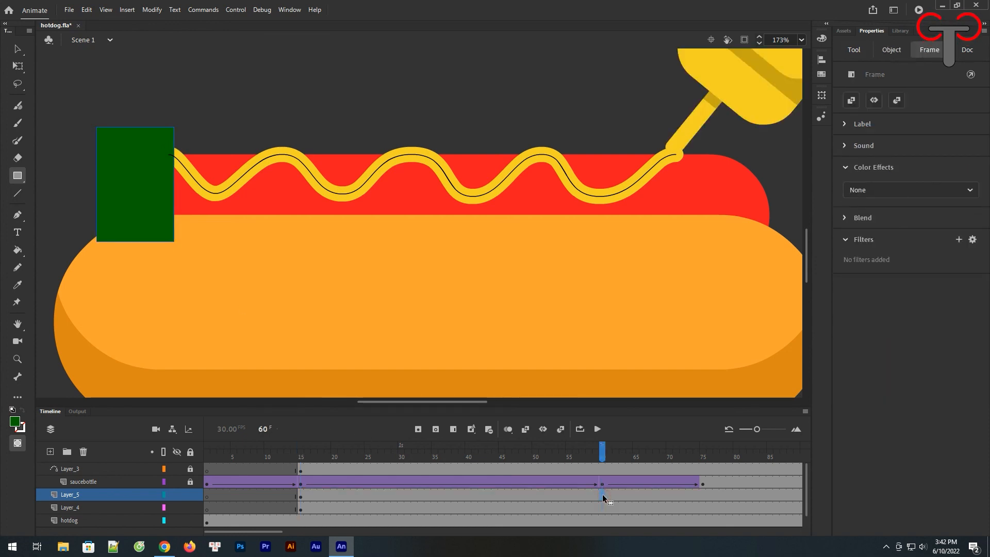
pyautogui.click(419, 429)
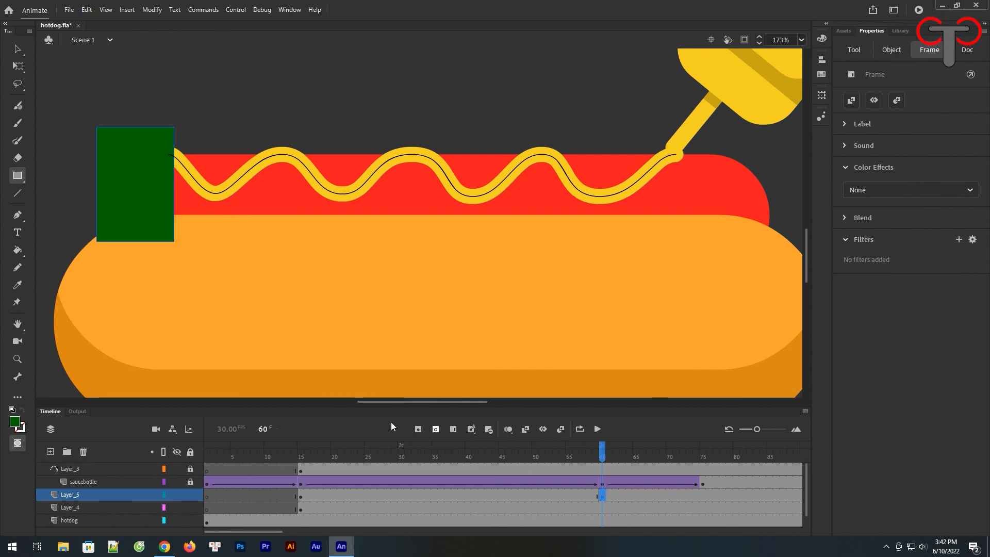
pyautogui.click(17, 68)
pyautogui.moveTo(206, 186); pyautogui.dragTo(682, 198)
# Create a shape tween for the rectangle between frames 15 and 60 and turn its layer into a mask for the mustard line.
pyautogui.rightClick(454, 495)
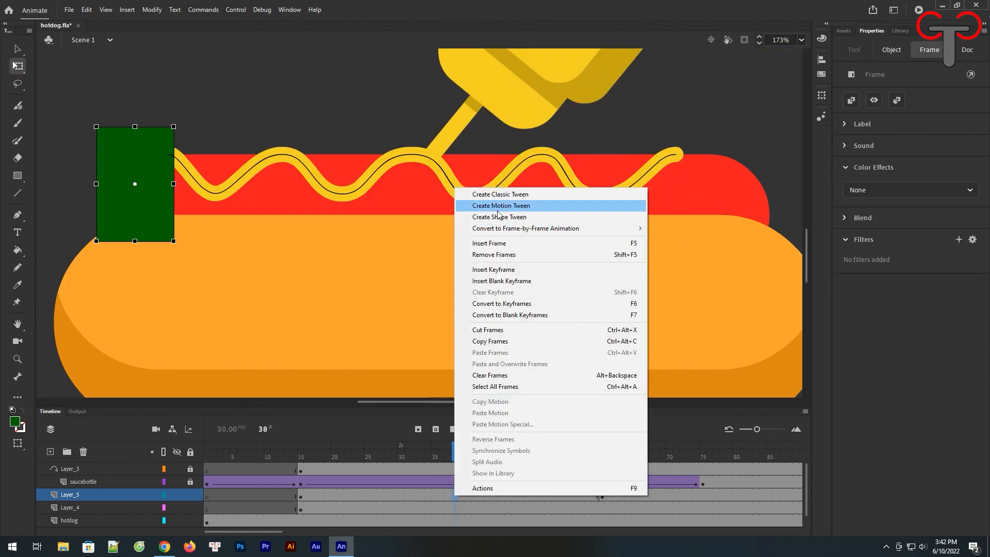
pyautogui.click(503, 218)
pyautogui.moveTo(455, 452); pyautogui.dragTo(622, 464)
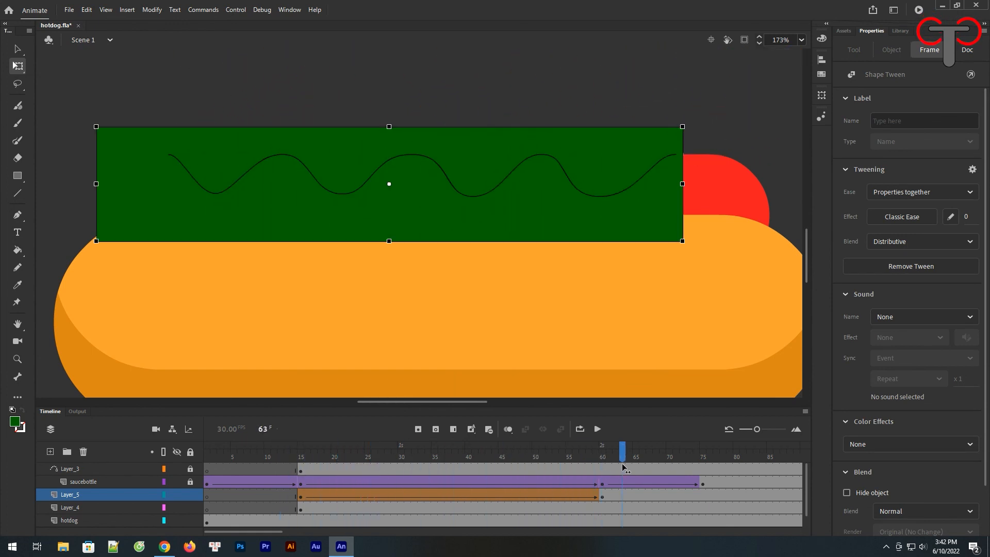
pyautogui.rightClick(121, 495)
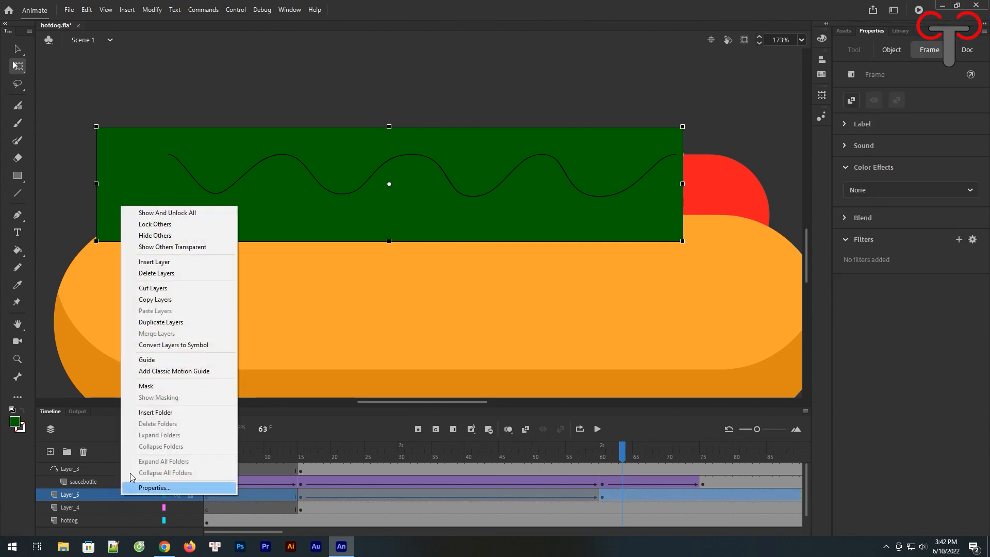
pyautogui.click(146, 386)
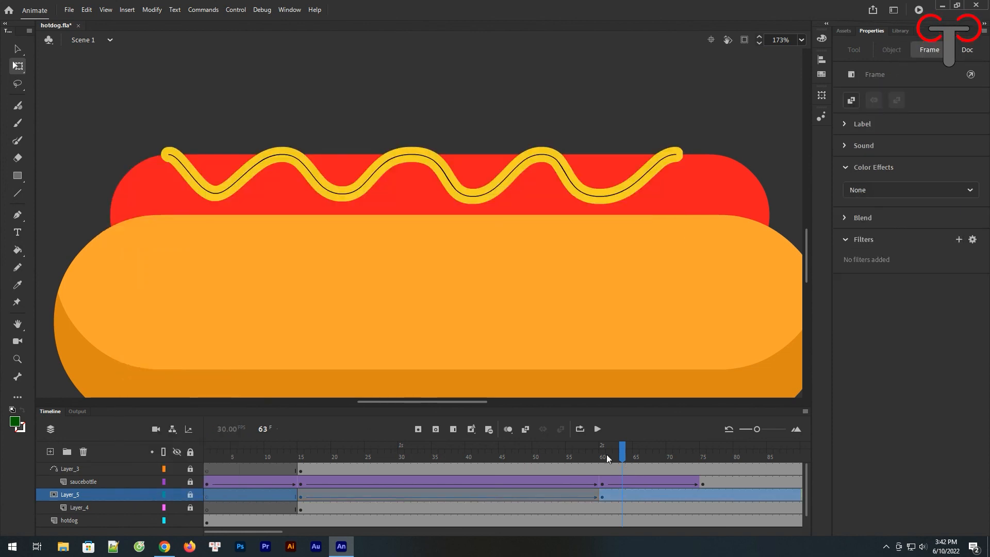
# Enlarge the timeline area, hide the guide layer and scrub from frame 15 past frame 75 to check the mustard reveal.
pyautogui.hotkey('ctrl', '-')
pyautogui.hotkey('ctrl', '-')
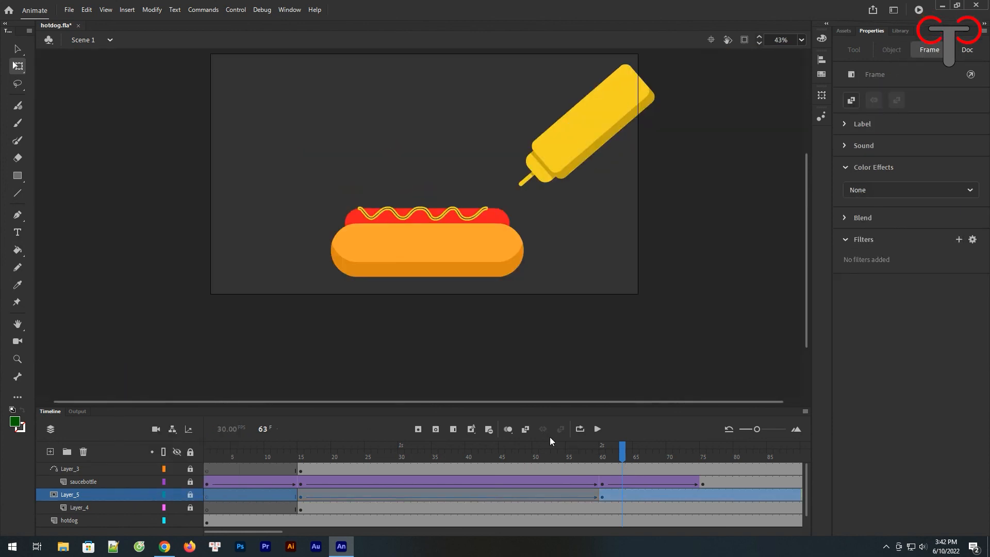
pyautogui.moveTo(500, 408); pyautogui.dragTo(486, 364)
pyautogui.moveTo(623, 410); pyautogui.dragTo(300, 449)
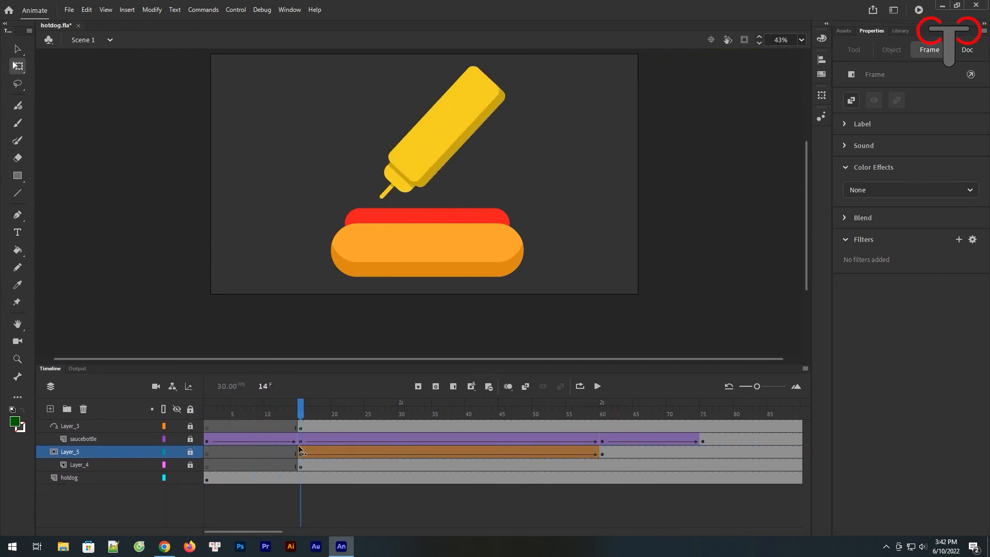
pyautogui.click(177, 427)
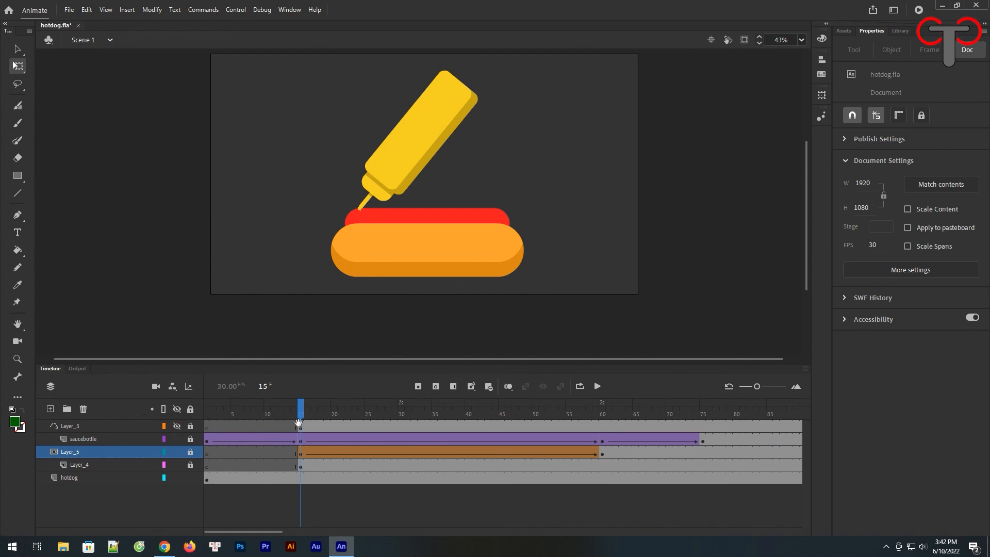
pyautogui.moveTo(300, 412)
pyautogui.mouseDown()
pyautogui.moveTo(605, 415)
pyautogui.moveTo(767, 433)
pyautogui.mouseUp()
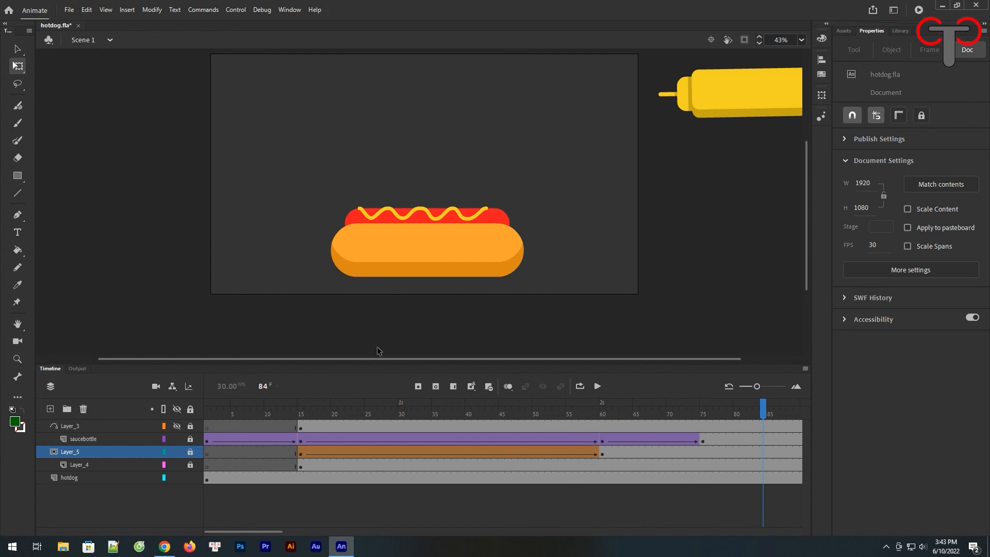
# Test the movie to preview the full hot dog animation, and close the preview.
pyautogui.hotkey('ctrl', '-')
pyautogui.press('z')
pyautogui.moveTo(299, 108); pyautogui.dragTo(632, 297)
pyautogui.hotkey('ctrl', 'Return')
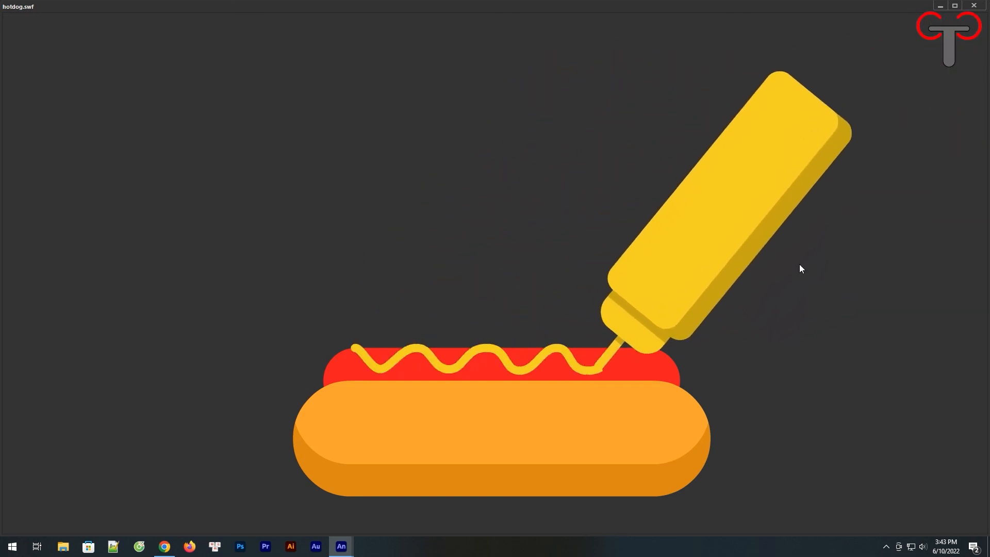
pyautogui.click(974, 5)
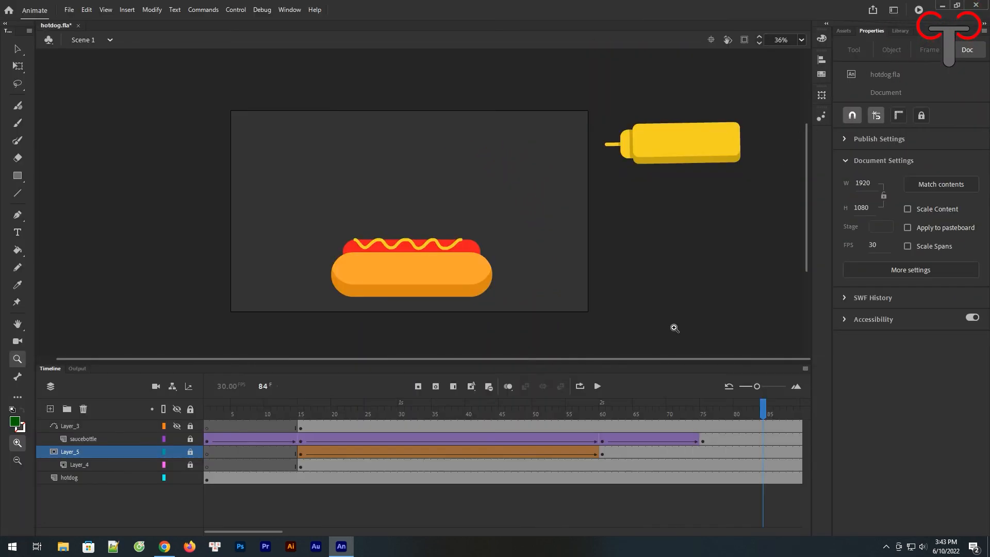